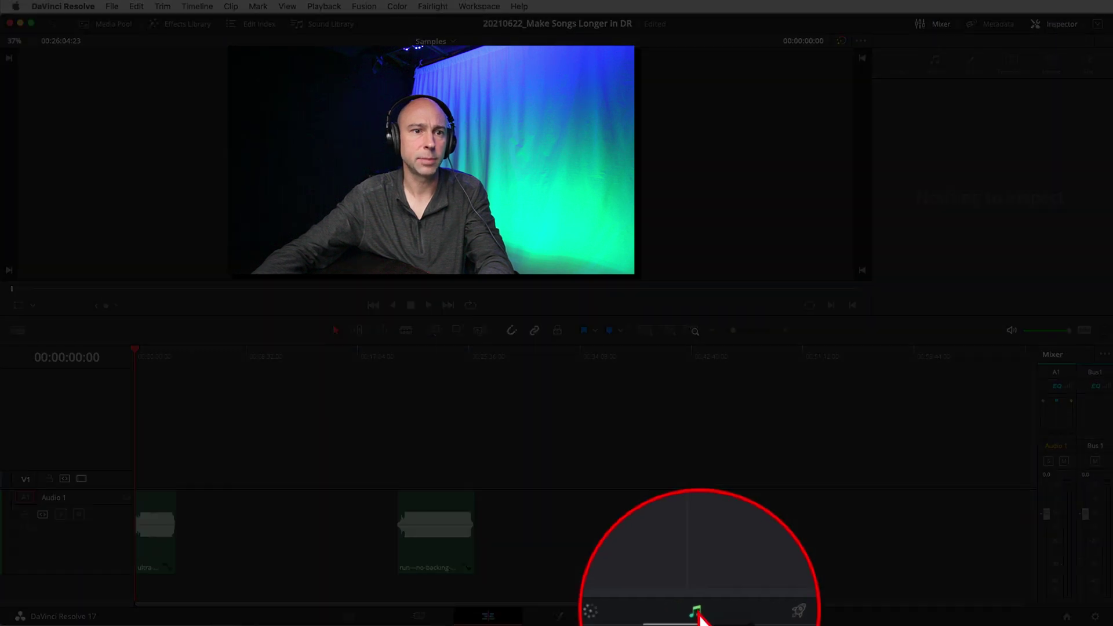
# Switch to the Fairlight page and adjust the timeline zoom and track height so the whole song's waveform fits.
pyautogui.click(701, 614)
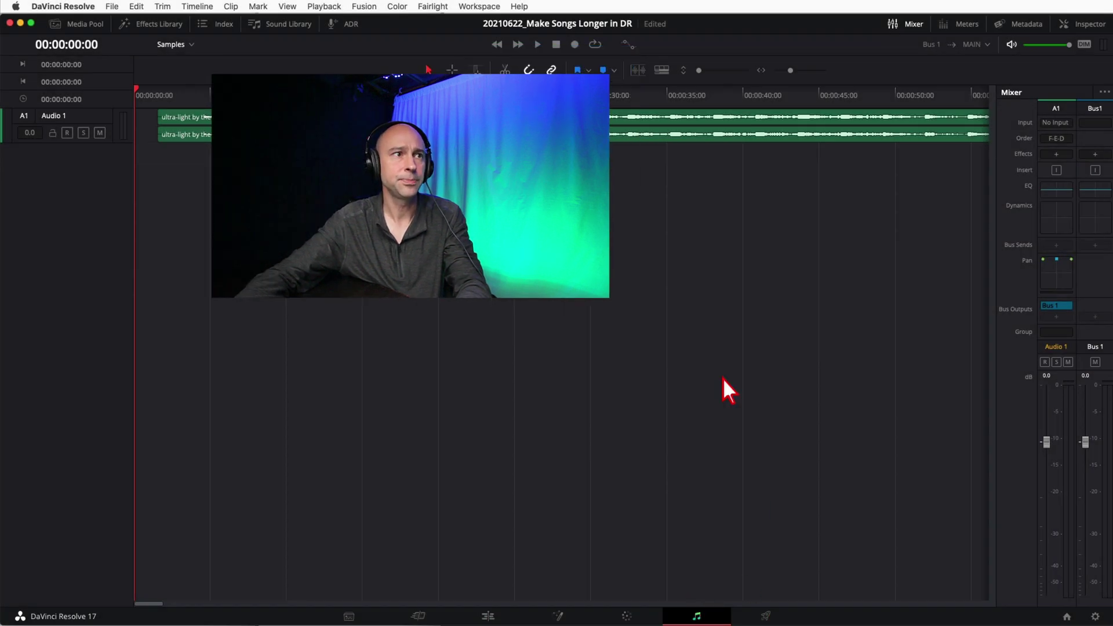
pyautogui.moveTo(700, 72); pyautogui.dragTo(720, 70)
pyautogui.moveTo(790, 70); pyautogui.dragTo(784, 72)
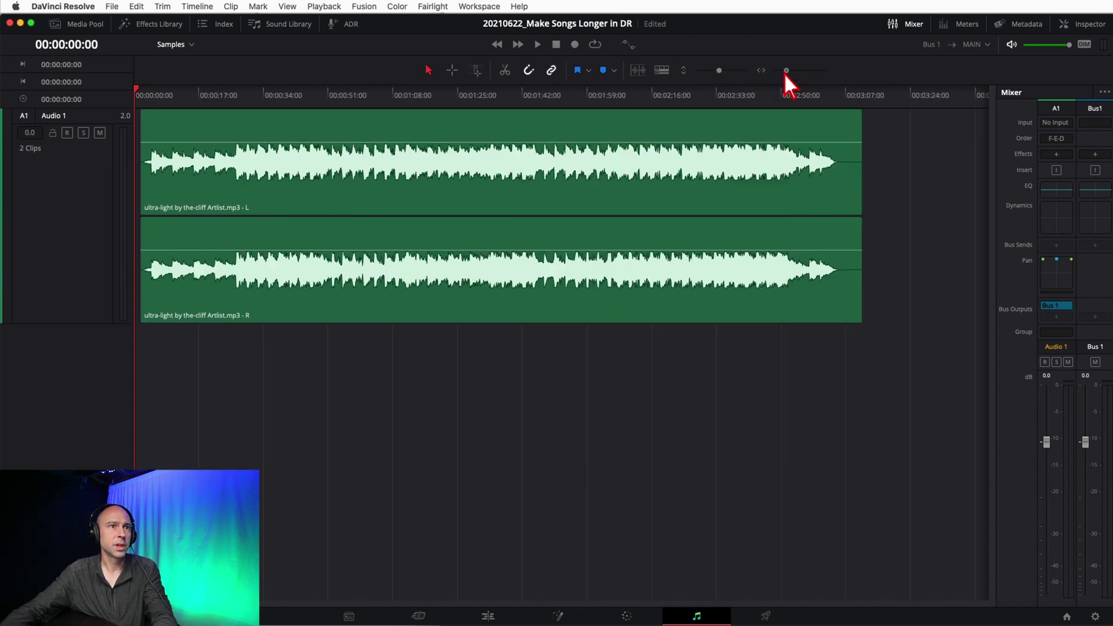
pyautogui.click(201, 123)
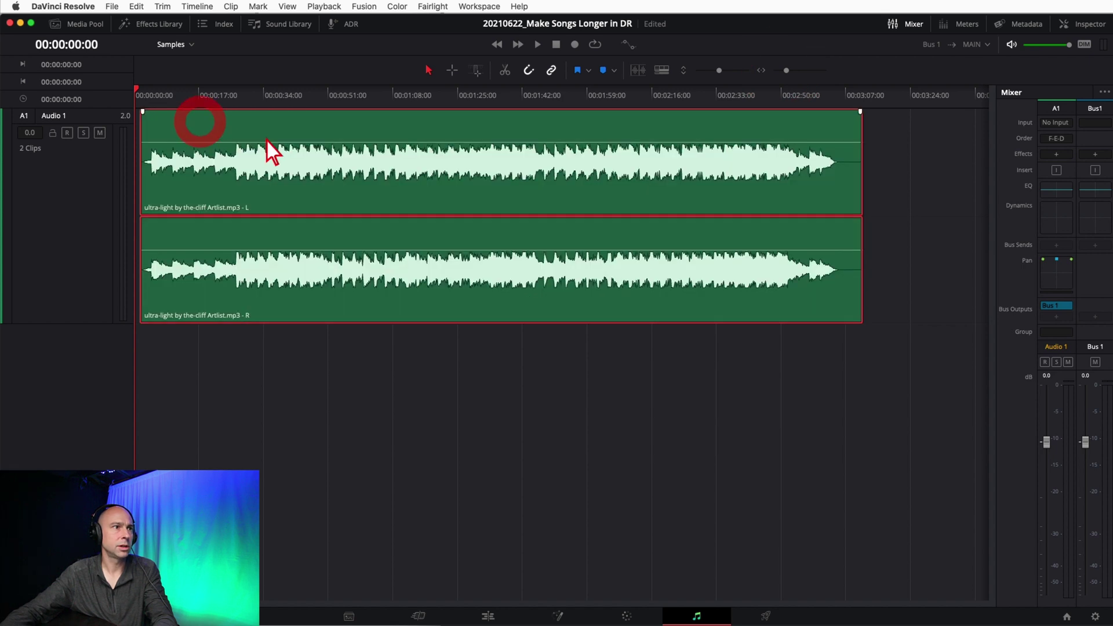
pyautogui.click(862, 96)
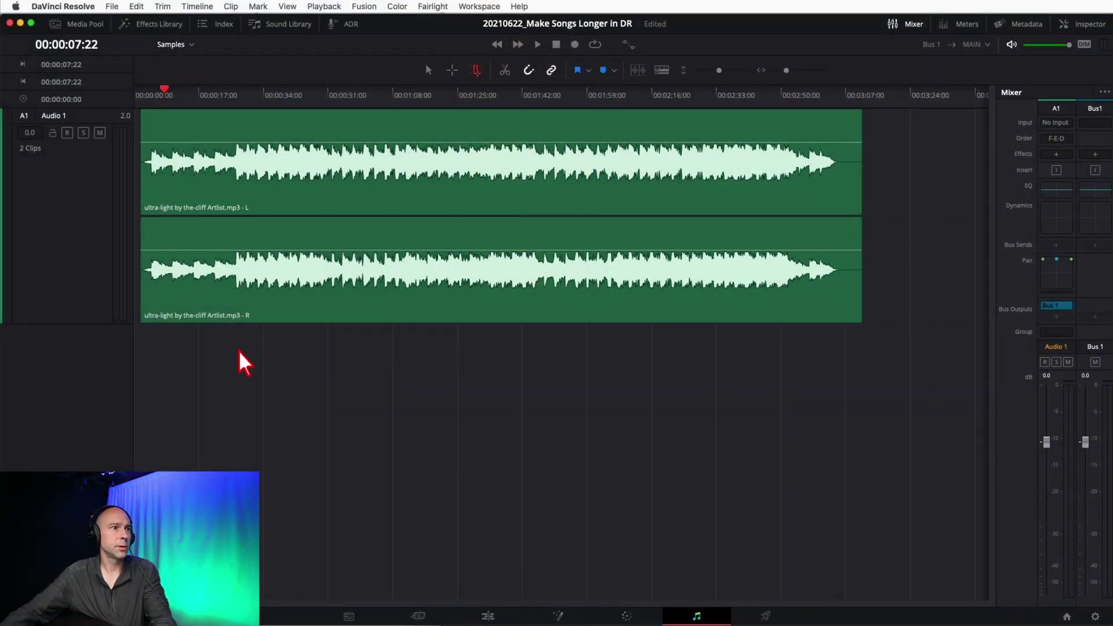
# Highlight the song's intro, middle passages and ending in turn with range selections, and clear the last range.
pyautogui.moveTo(216, 305); pyautogui.dragTo(122, 178)
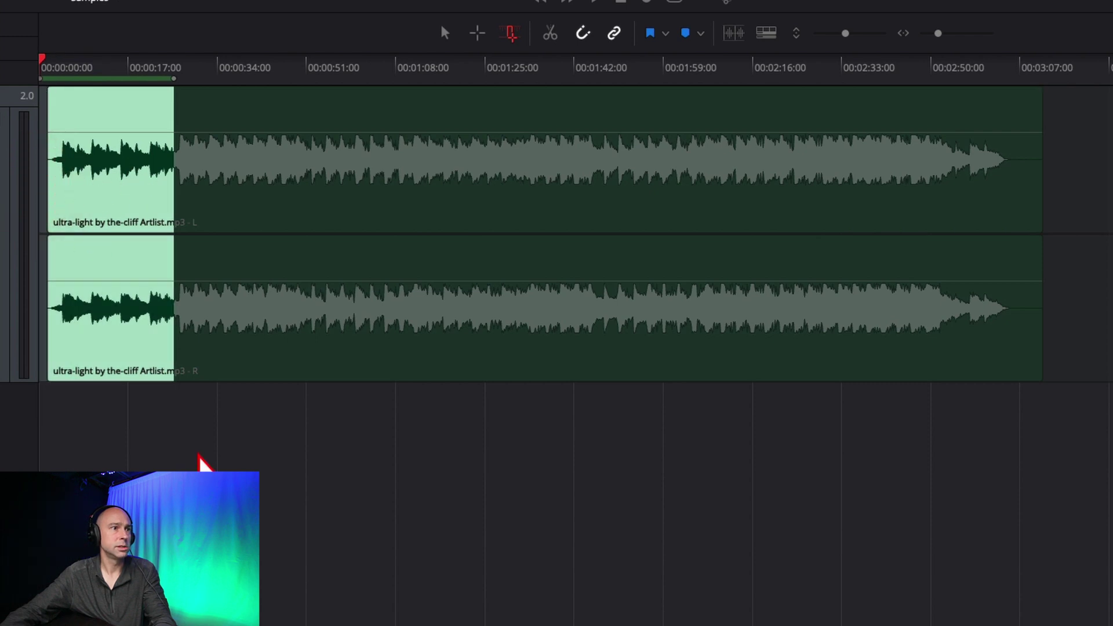
pyautogui.moveTo(174, 447); pyautogui.dragTo(323, 196)
pyautogui.moveTo(323, 436); pyautogui.dragTo(416, 188)
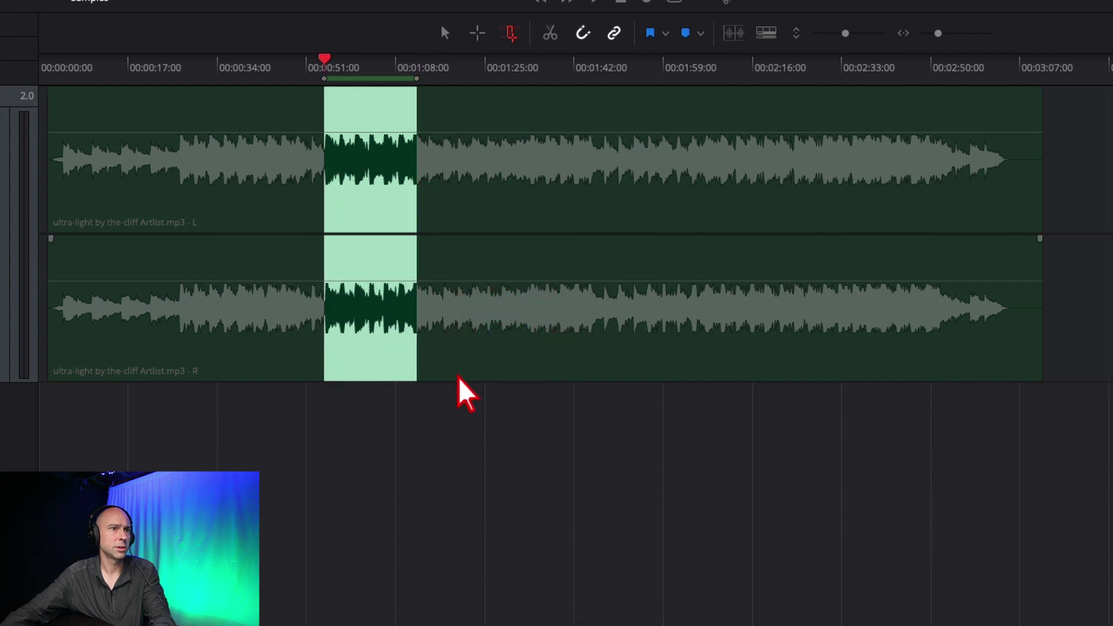
pyautogui.moveTo(604, 436); pyautogui.dragTo(390, 241)
pyautogui.moveTo(595, 405); pyautogui.dragTo(791, 126)
pyautogui.moveTo(806, 364); pyautogui.dragTo(1001, 223)
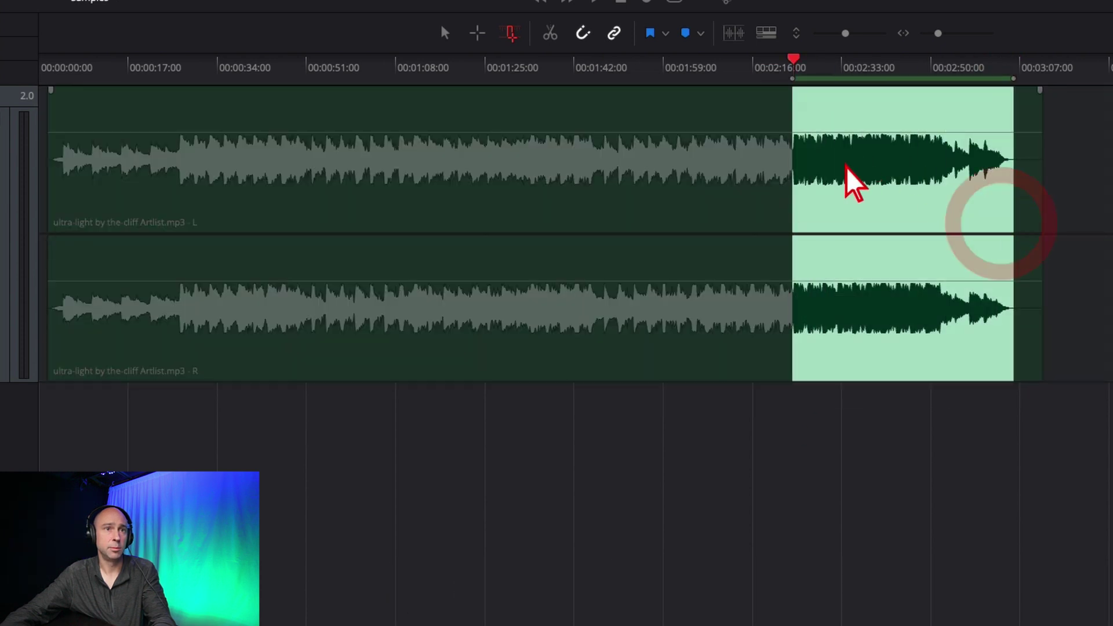
pyautogui.click(871, 516)
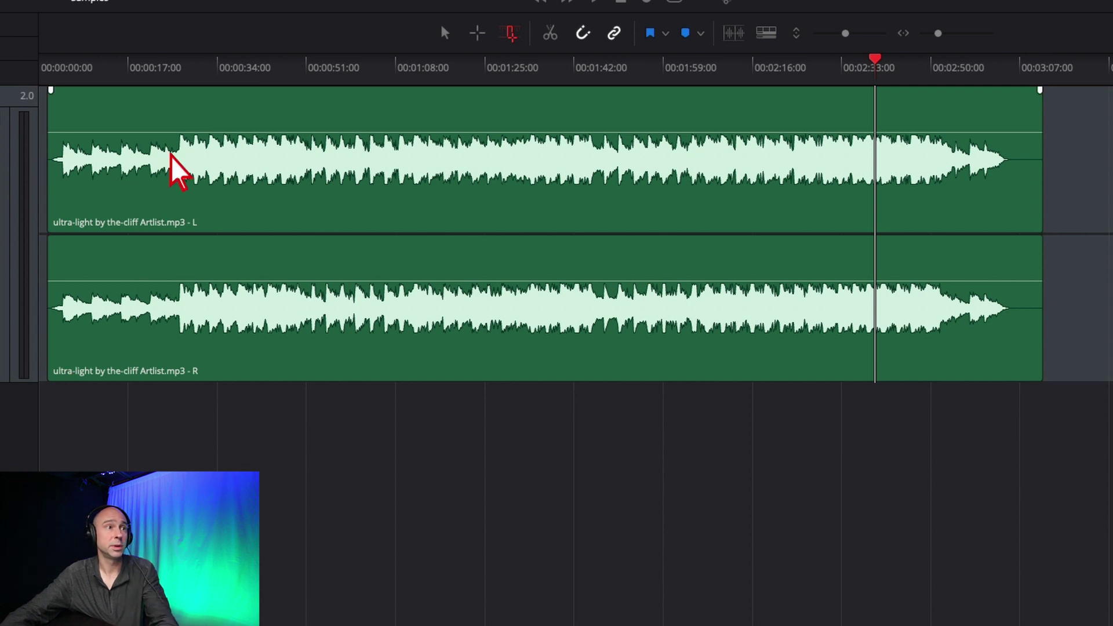
# Play the song from the start and split the clip where the intro ends, at 00:00:26:04.
pyautogui.press('a')
pyautogui.press('Home')
pyautogui.press('space')
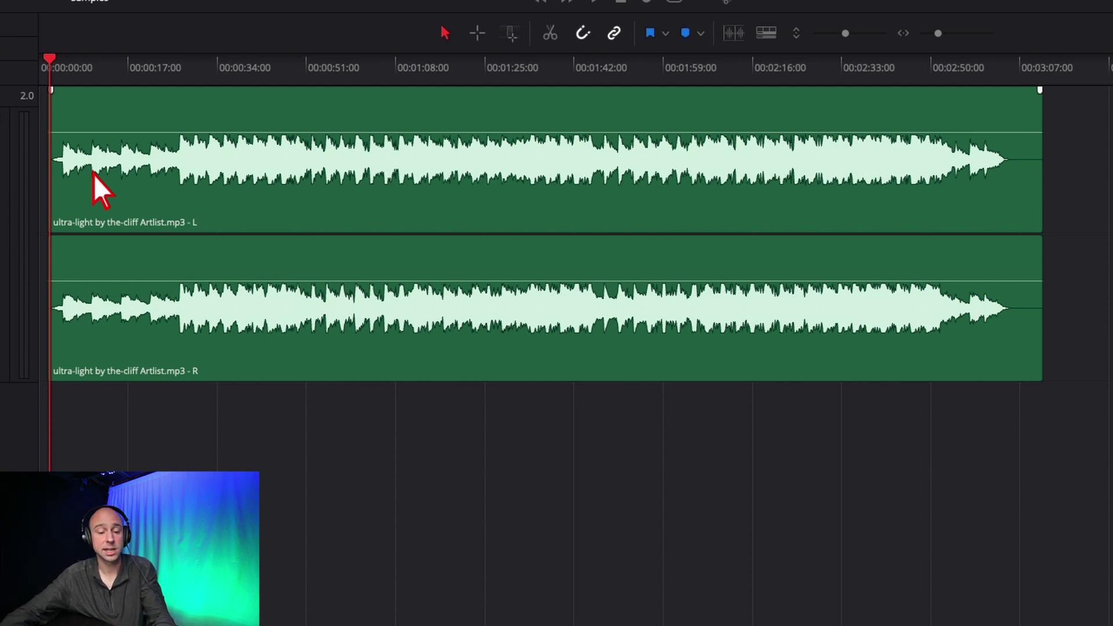
pyautogui.press('space')
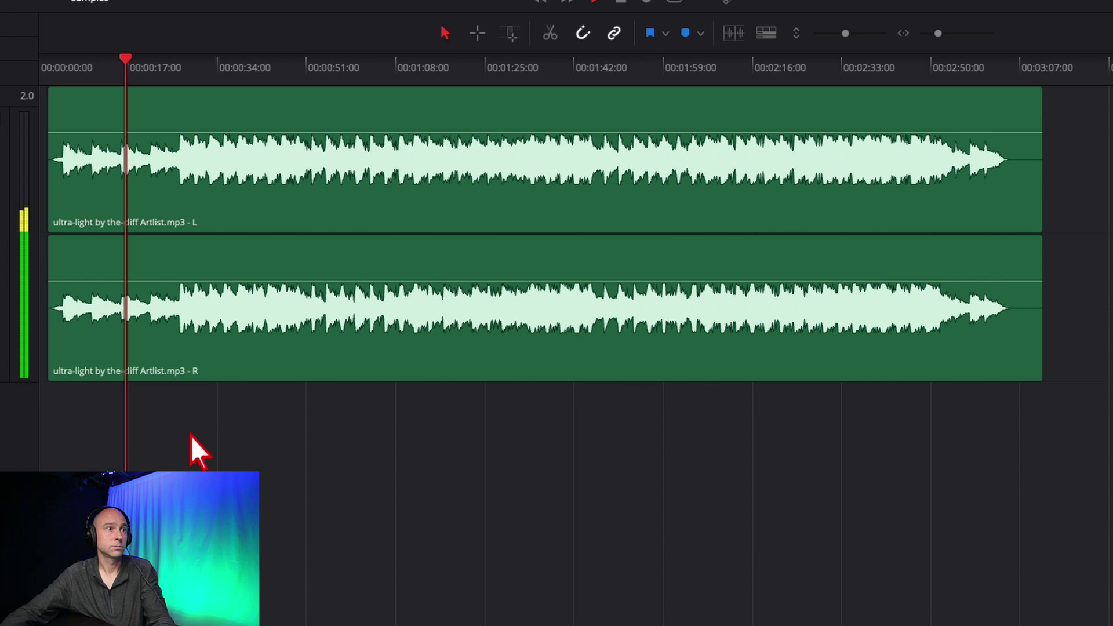
pyautogui.press('space')
pyautogui.moveTo(167, 73); pyautogui.dragTo(177, 70)
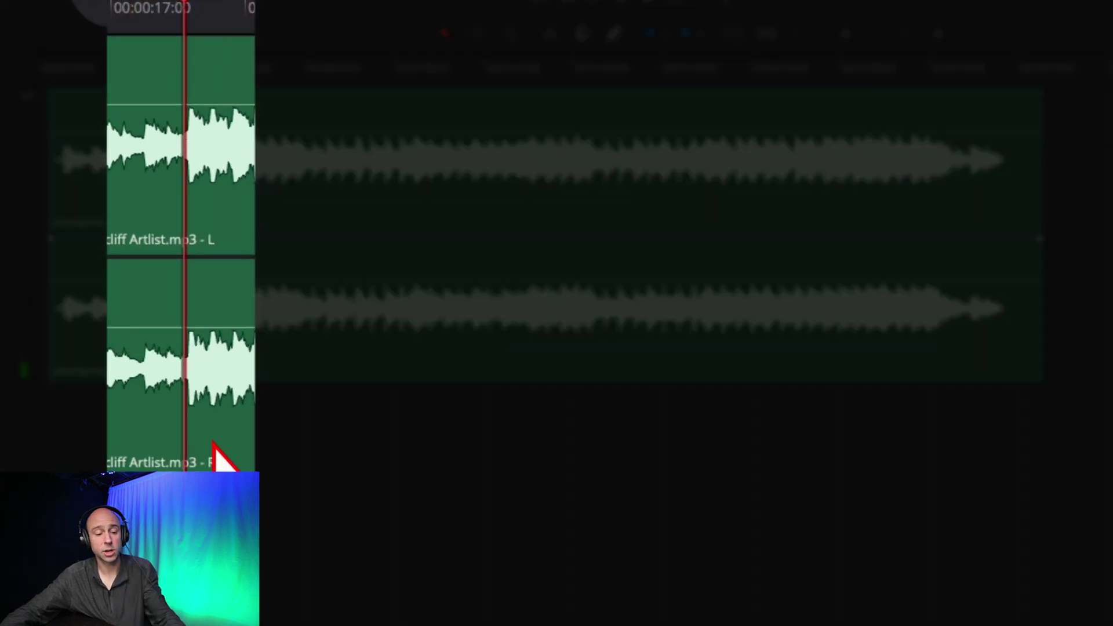
pyautogui.hotkey('ctrl', 'b')
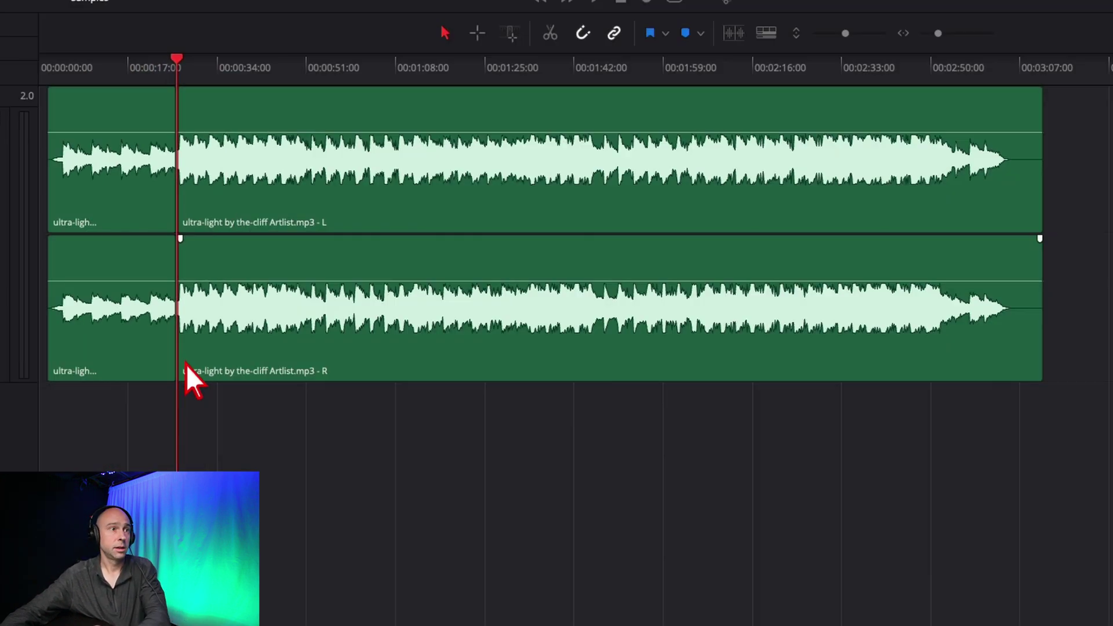
# Copy the intro clip onto a new Audio 2 track and place a second copy directly after it.
pyautogui.click(145, 349)
pyautogui.moveTo(132, 371); pyautogui.dragTo(121, 525)
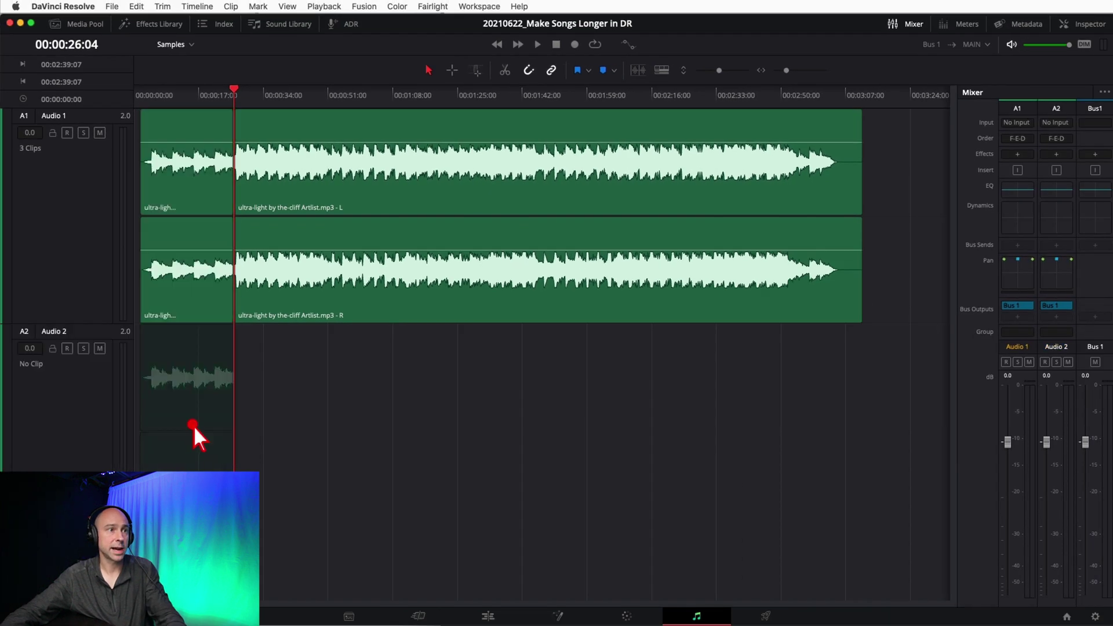
pyautogui.moveTo(193, 426); pyautogui.dragTo(194, 426)
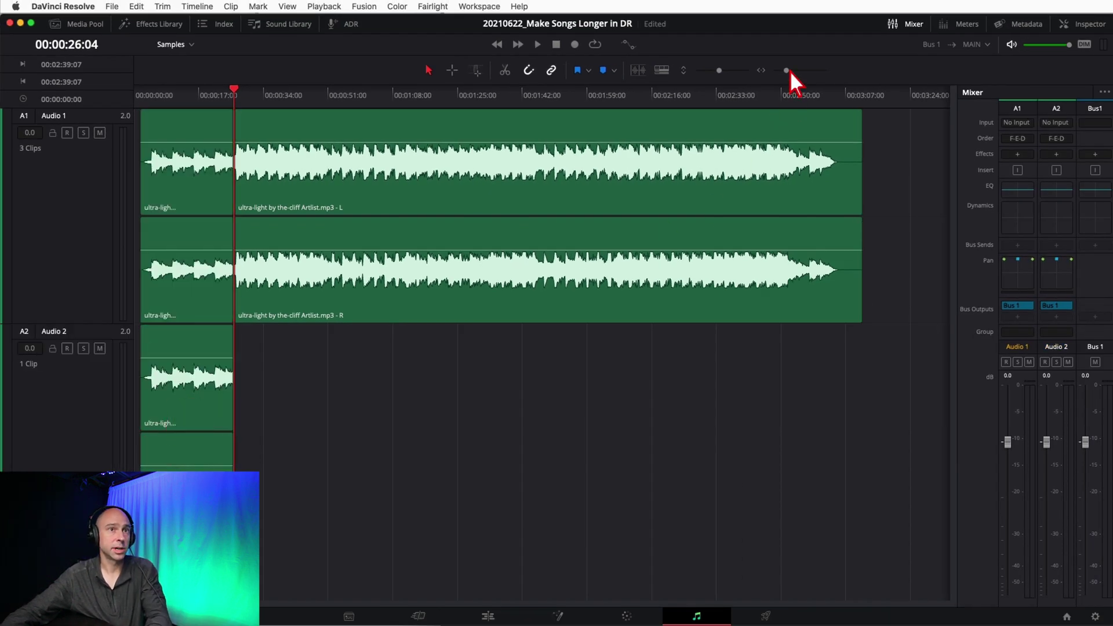
pyautogui.click(787, 70)
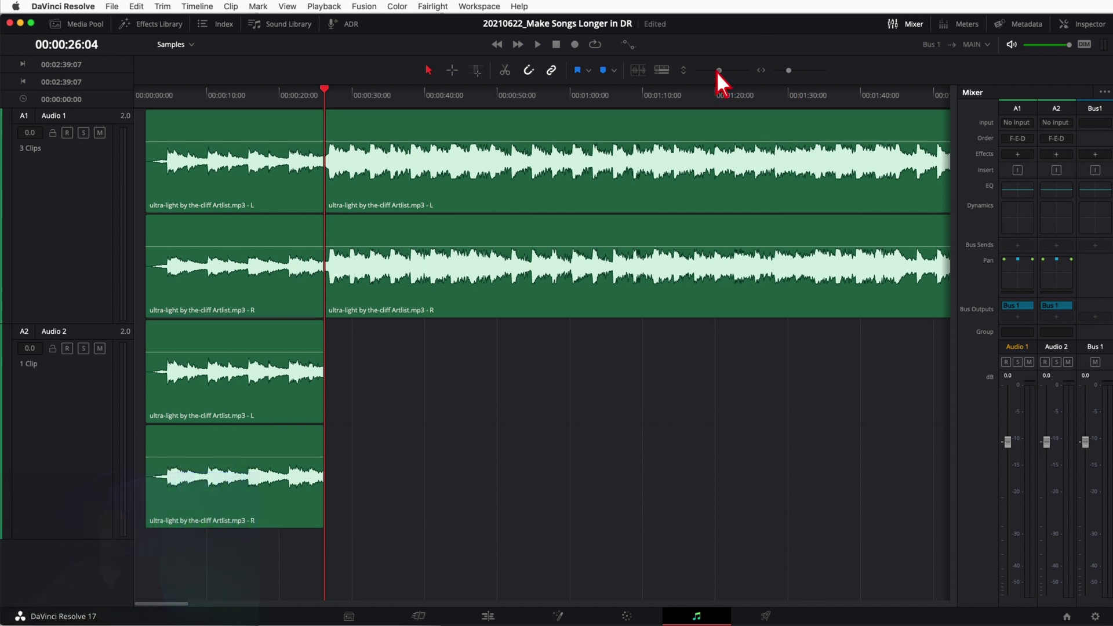
pyautogui.moveTo(716, 72); pyautogui.dragTo(718, 72)
pyautogui.click(228, 429)
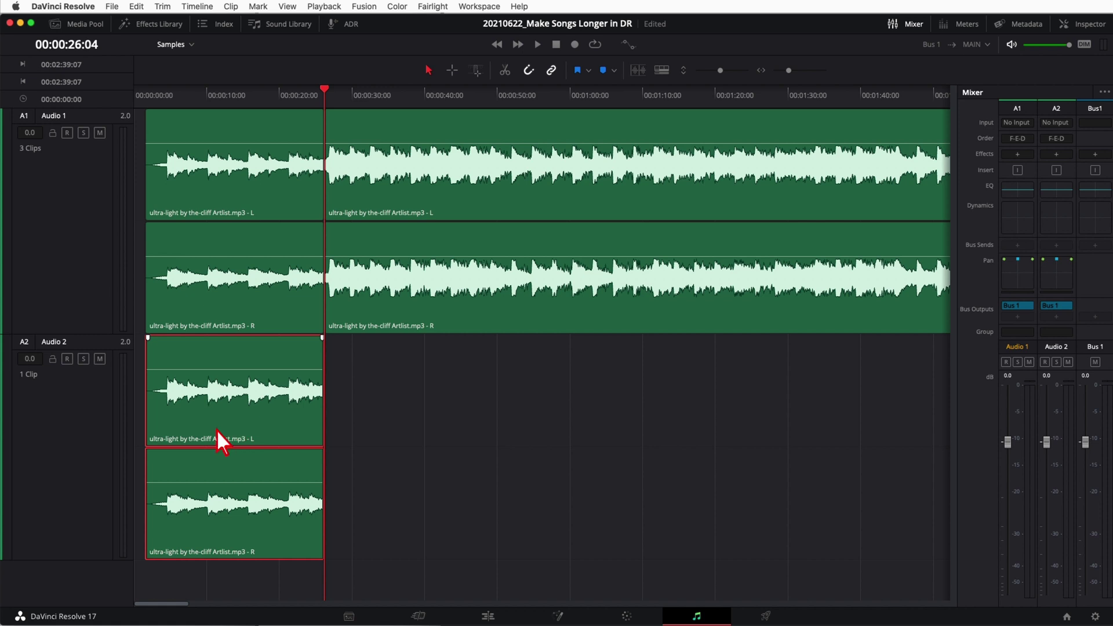
pyautogui.moveTo(201, 421); pyautogui.dragTo(387, 439)
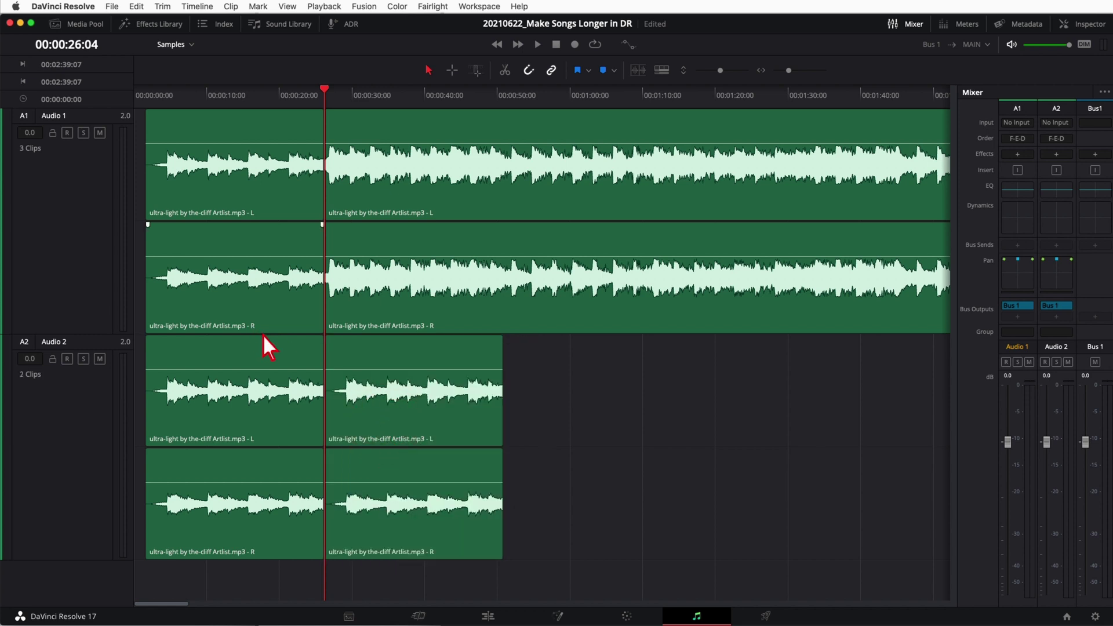
# Play across the join between the two intro copies on Audio 2 with Audio 1 muted.
pyautogui.click(304, 99)
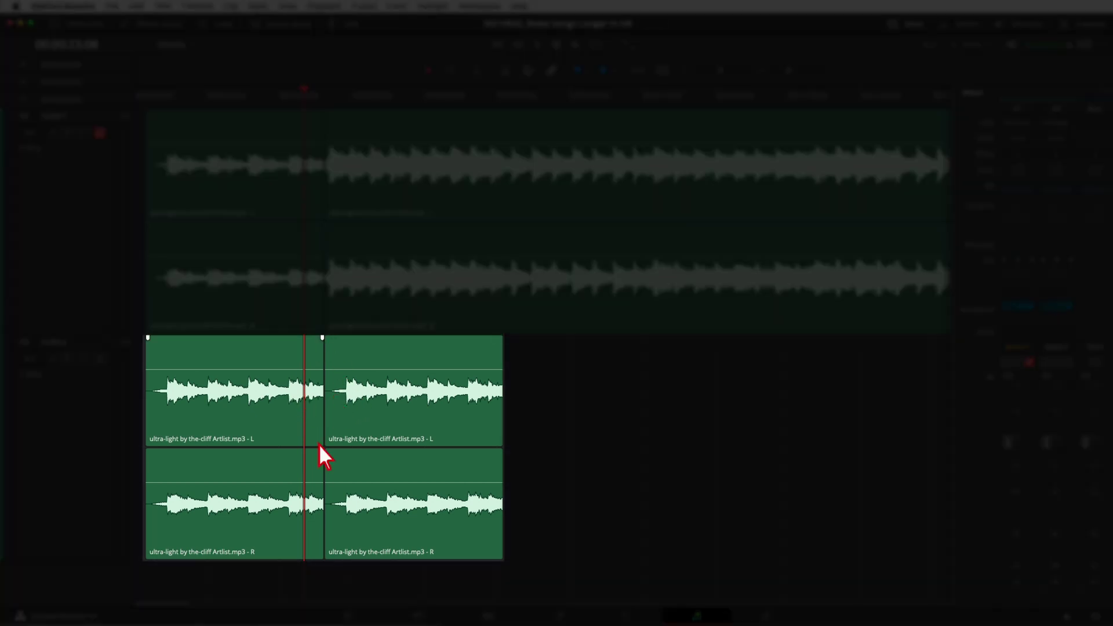
pyautogui.press('space')
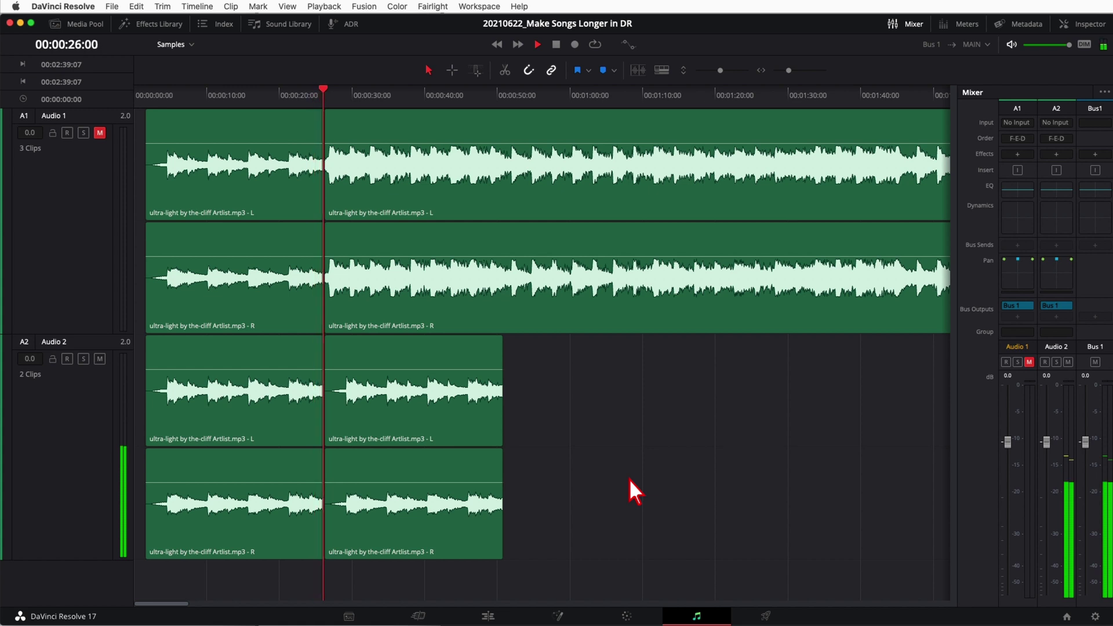
pyautogui.press('space')
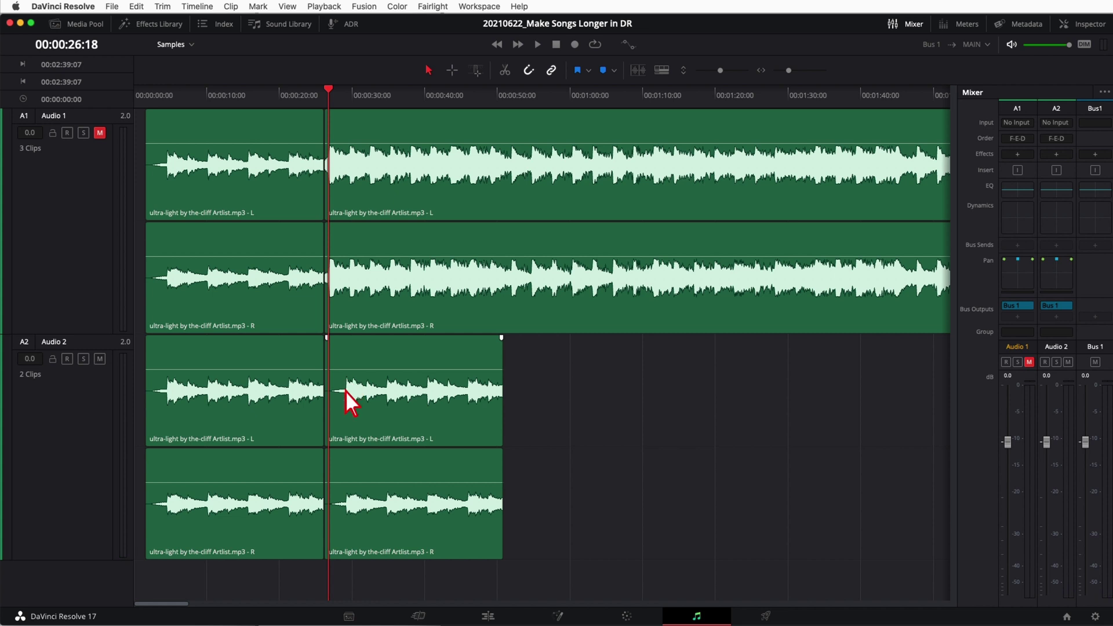
# Trim the quiet start of the second intro copy to 00:00:28:15 and move the clip against the first copy.
pyautogui.moveTo(355, 97); pyautogui.dragTo(342, 98)
pyautogui.moveTo(331, 404); pyautogui.dragTo(346, 408)
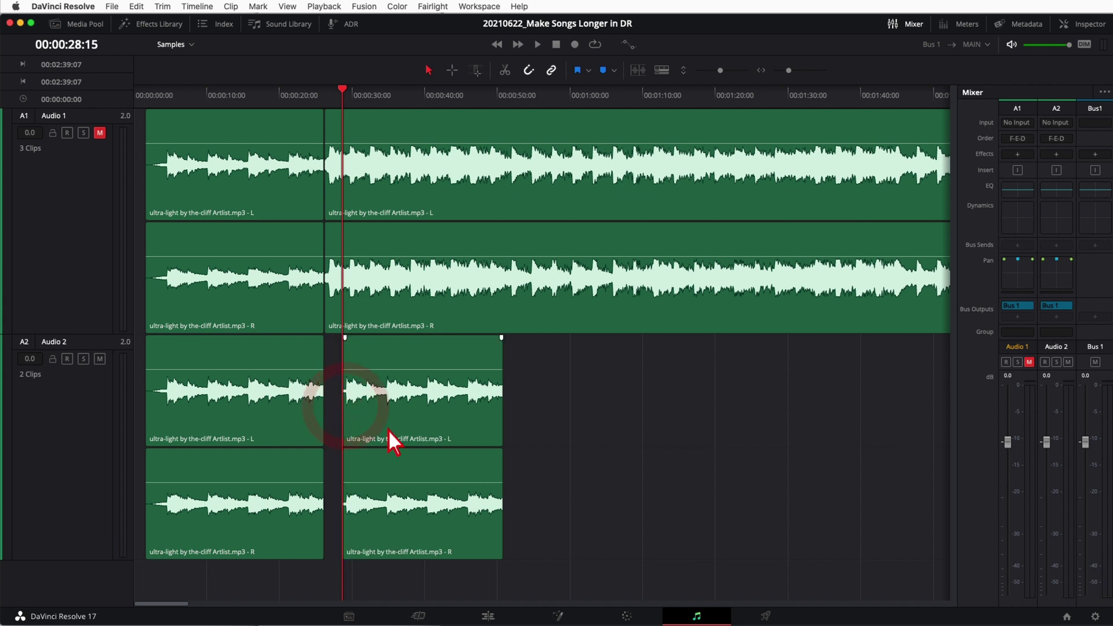
pyautogui.press('super+equal')
pyautogui.moveTo(545, 415); pyautogui.dragTo(453, 422)
# Play across the tightened join on Audio 2, starting about two seconds before the cut.
pyautogui.click(376, 94)
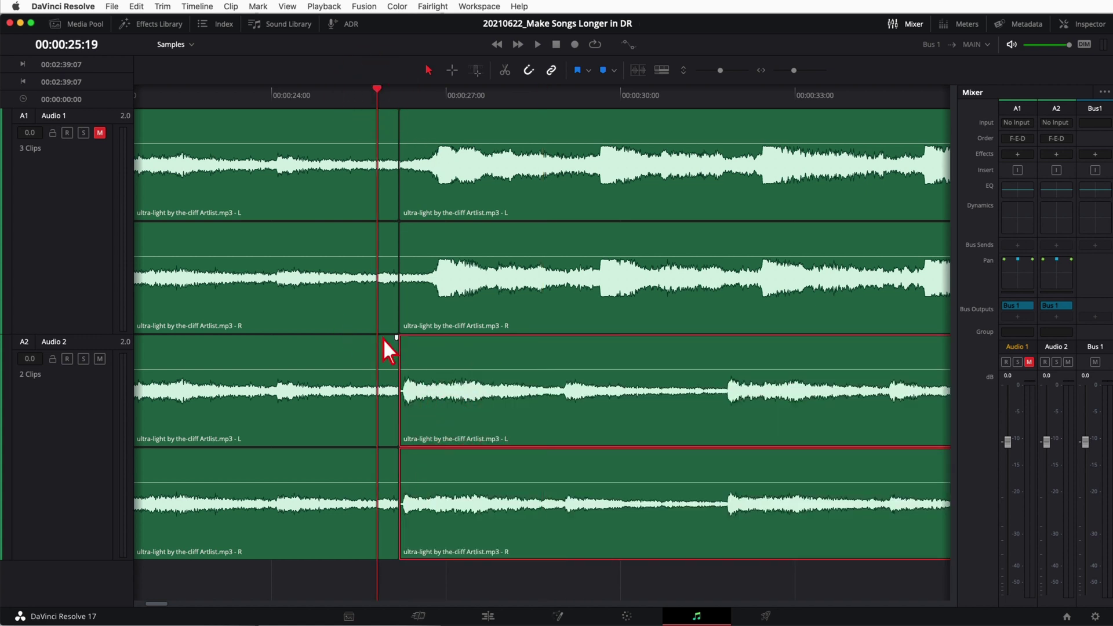
pyautogui.click(286, 94)
pyautogui.press('space')
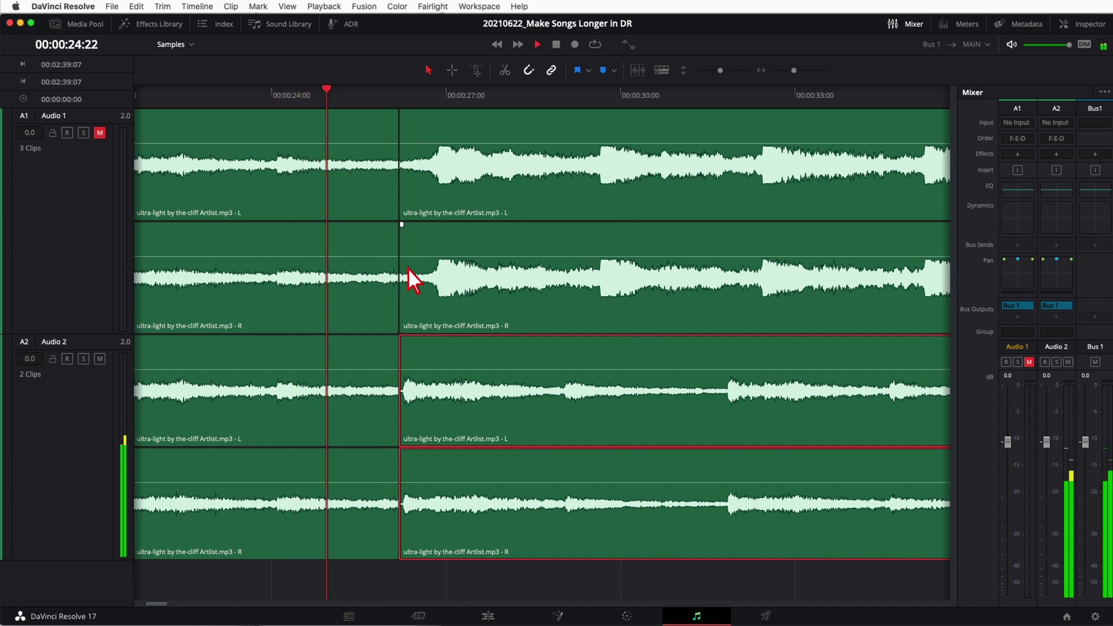
pyautogui.press('space')
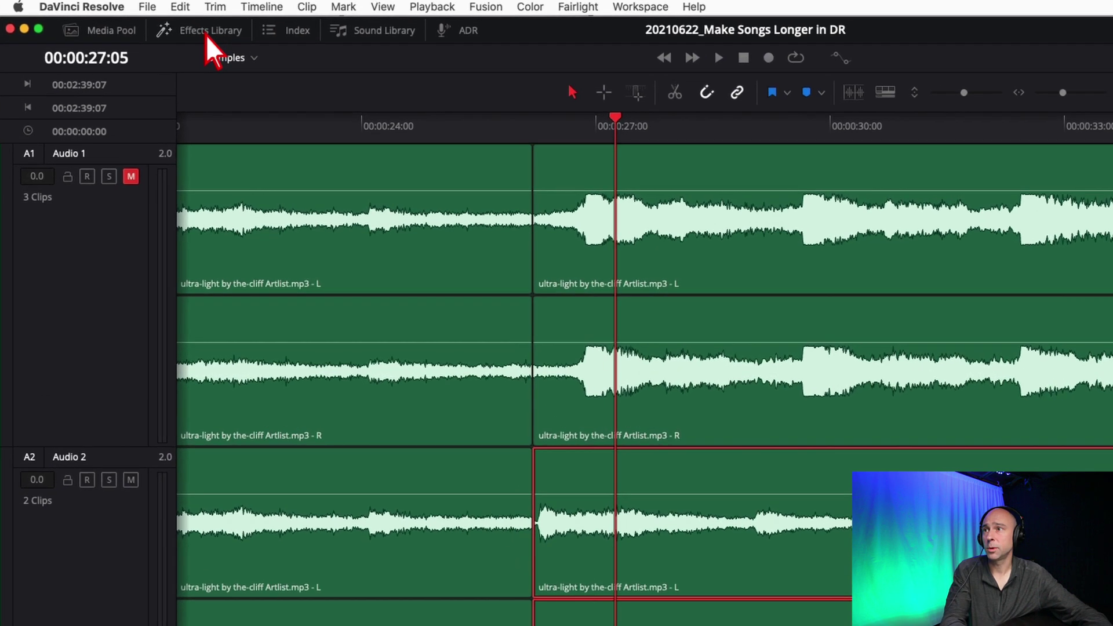
# Add a Cross Fade 0 dB transition at the join on Audio 2 and align it to the centre of the cut.
pyautogui.click(155, 27)
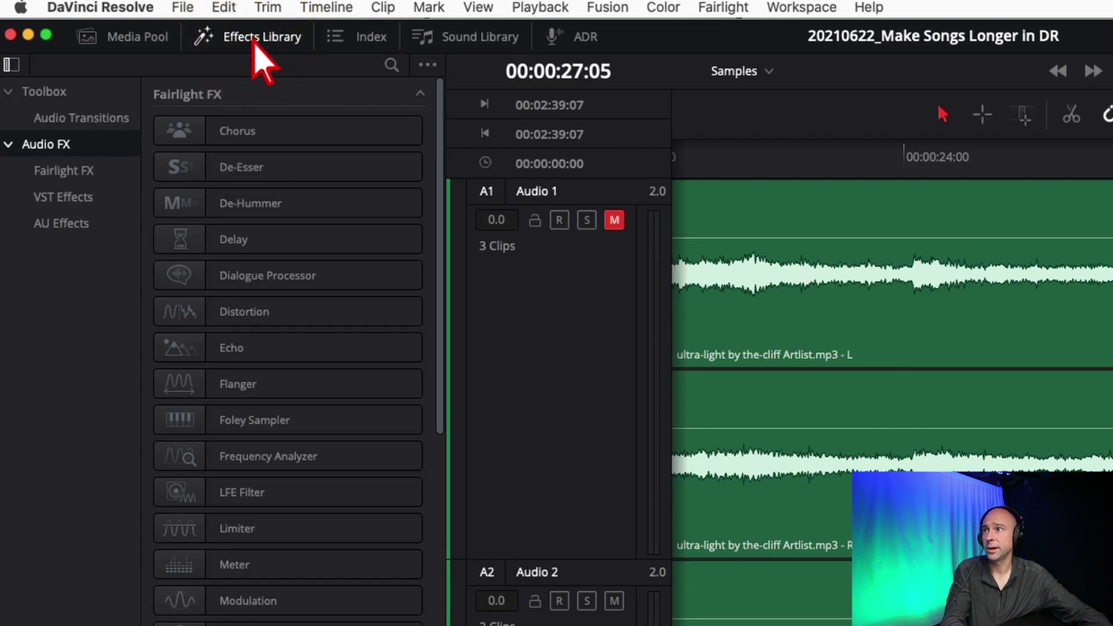
pyautogui.click(80, 125)
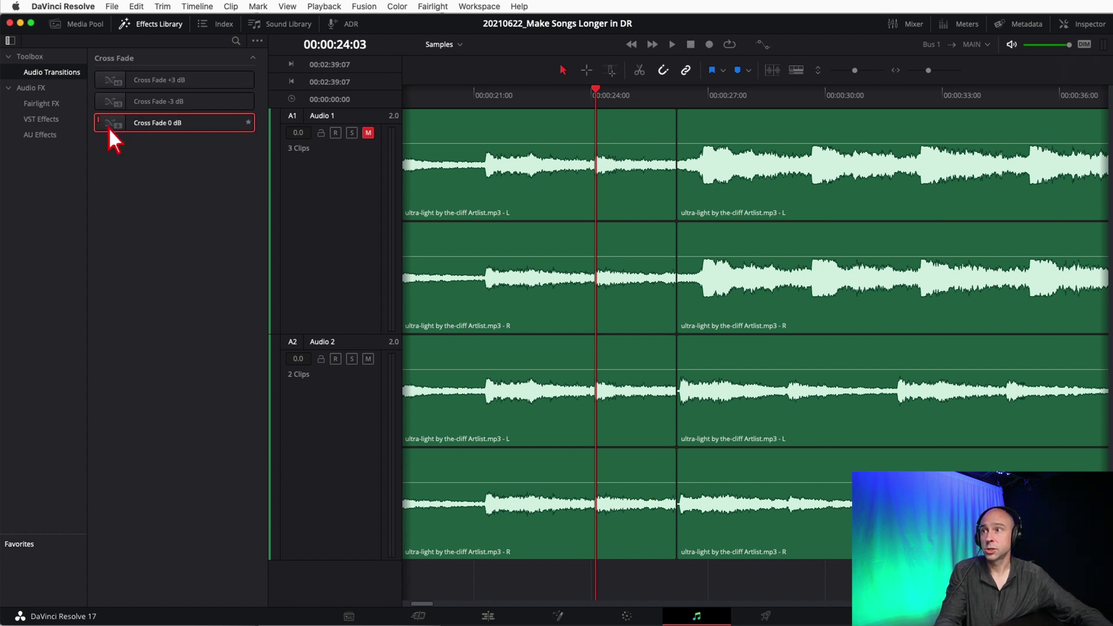
pyautogui.moveTo(118, 132); pyautogui.dragTo(672, 519)
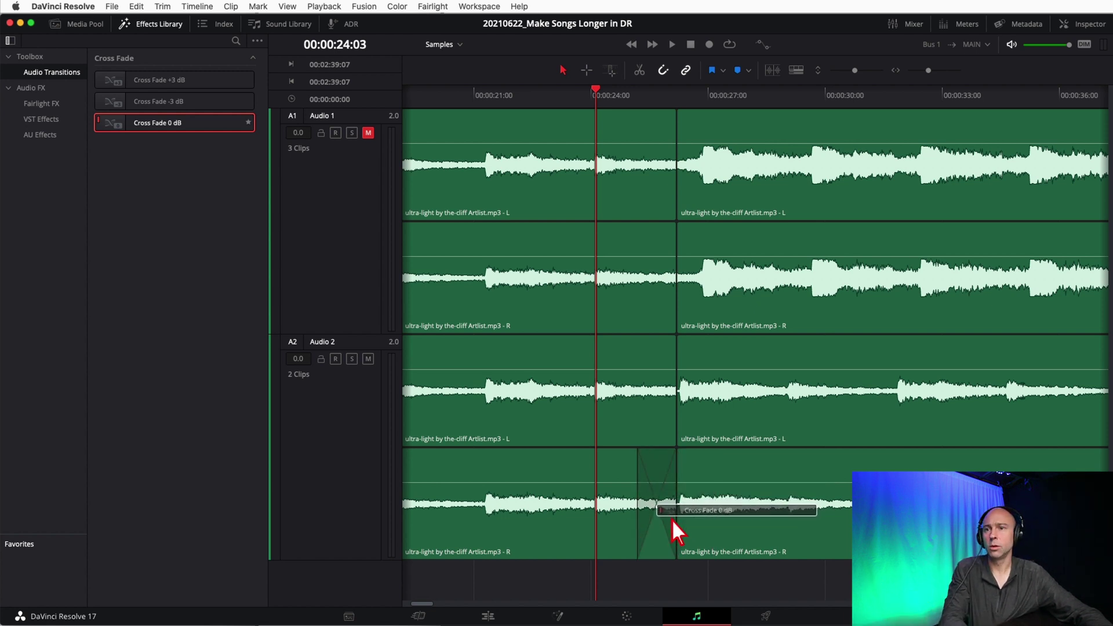
pyautogui.moveTo(673, 520); pyautogui.dragTo(671, 519)
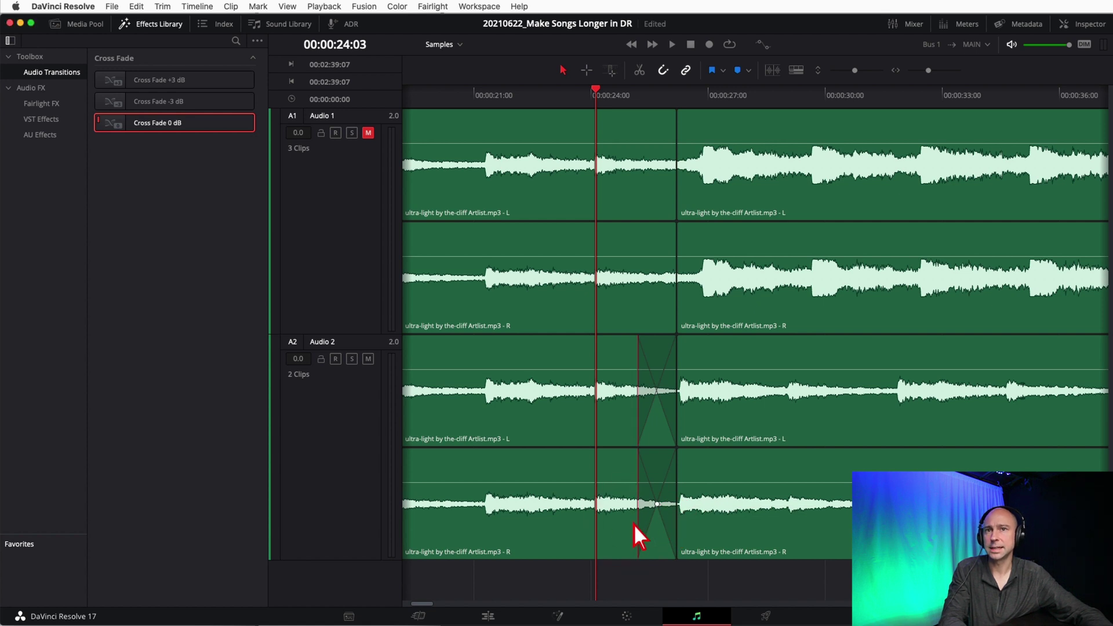
pyautogui.click(1082, 25)
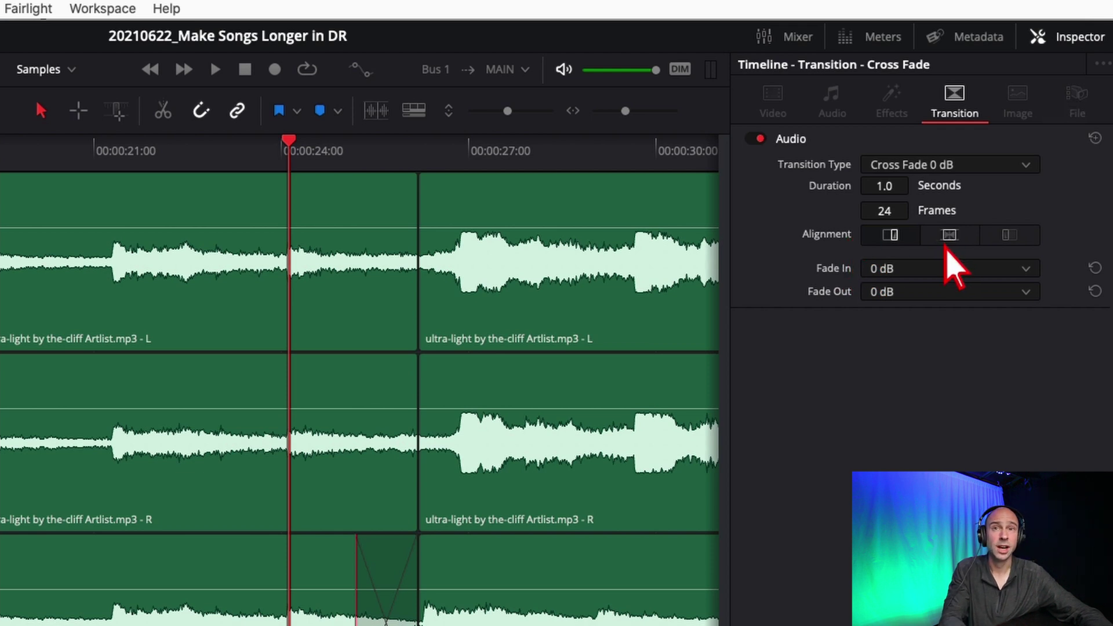
pyautogui.click(947, 242)
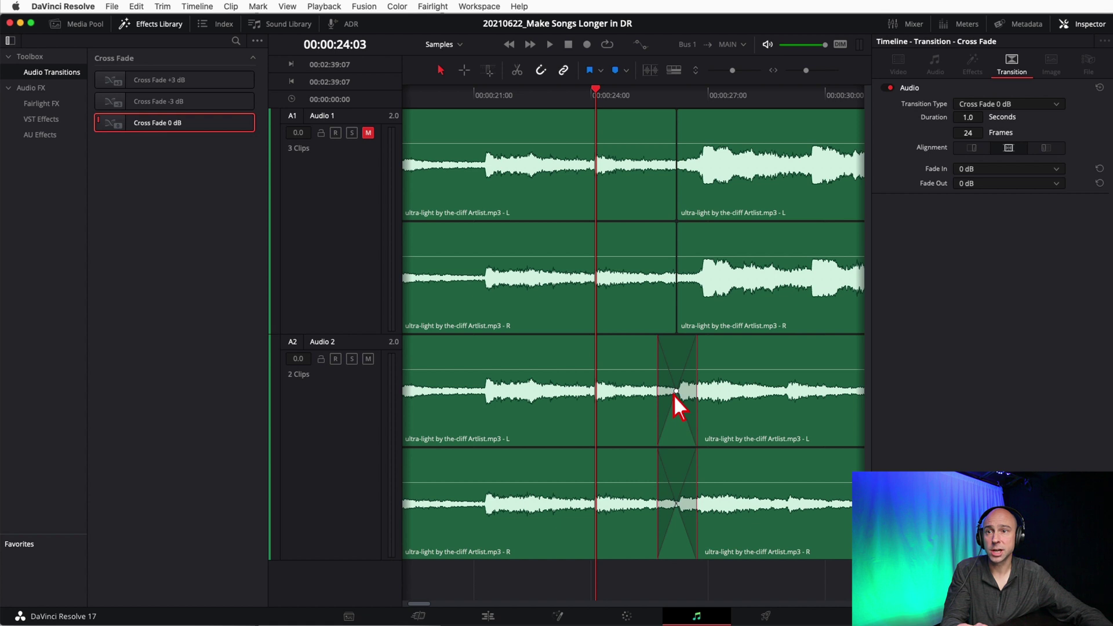
# Try to reshape the cross fade's curve on Audio 2 by pulling its centre point down.
pyautogui.moveTo(802, 73); pyautogui.dragTo(808, 74)
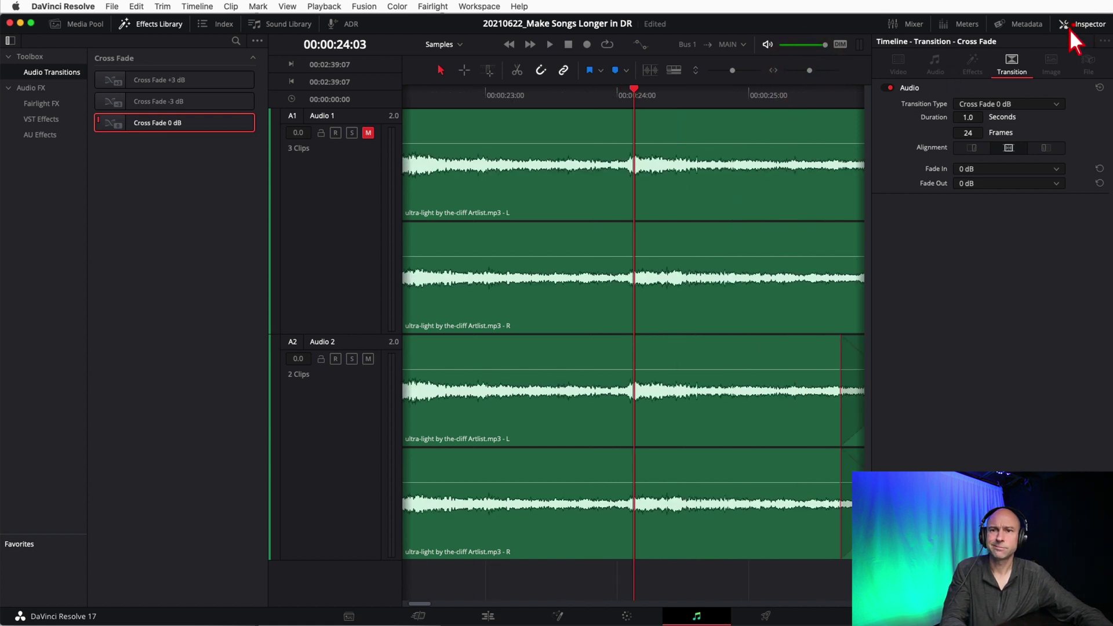
pyautogui.click(1081, 24)
pyautogui.hscroll(5, 658, 439)
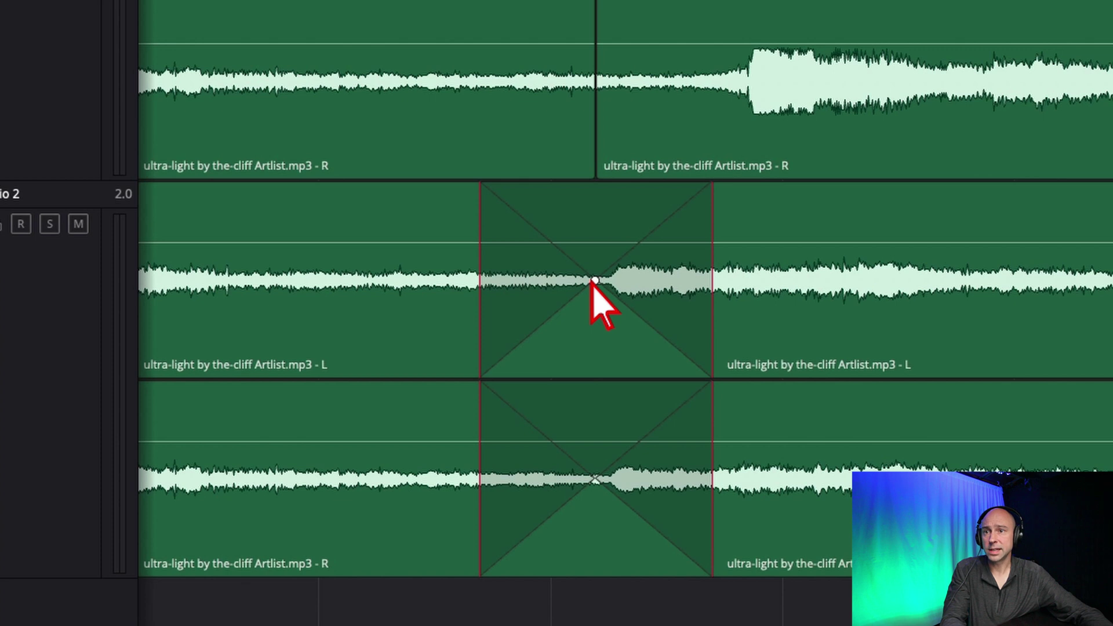
pyautogui.moveTo(595, 280)
pyautogui.mouseDown()
pyautogui.moveTo(659, 301)
pyautogui.moveTo(531, 285)
pyautogui.moveTo(562, 285)
pyautogui.moveTo(584, 230)
pyautogui.moveTo(596, 240)
pyautogui.moveTo(601, 326)
pyautogui.mouseUp()
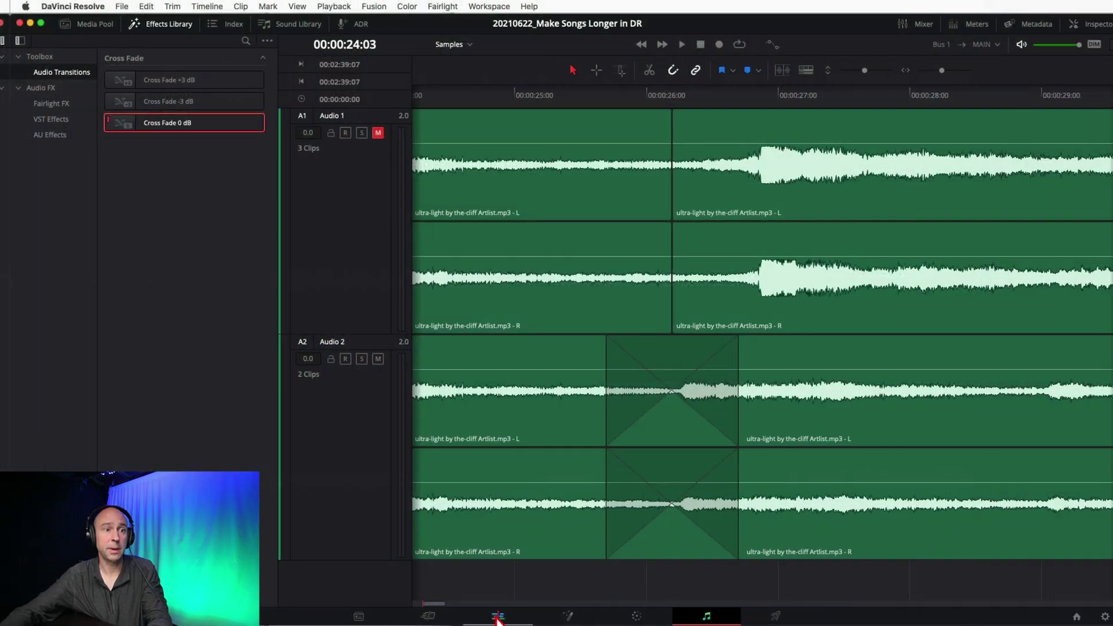
# Switch to the Edit page and delete the cross fade at the join on Audio 2.
pyautogui.click(492, 618)
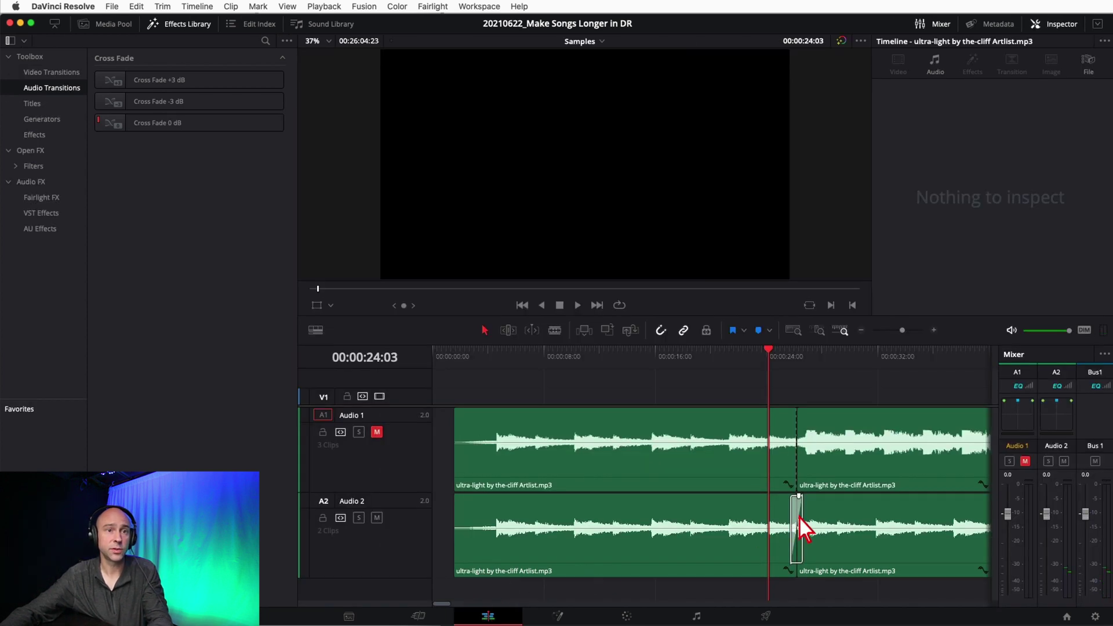
pyautogui.click(799, 516)
pyautogui.press('Delete')
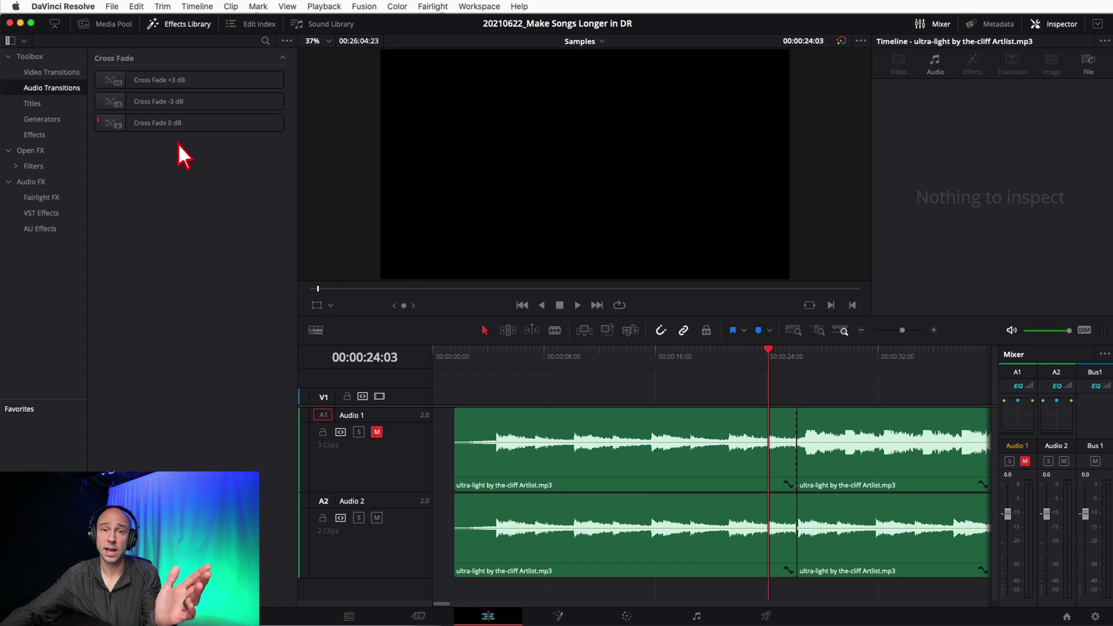
# Add a Cross Fade 0 dB transition back onto the join on Audio 2, spanning both sides of the cut.
pyautogui.click(175, 108)
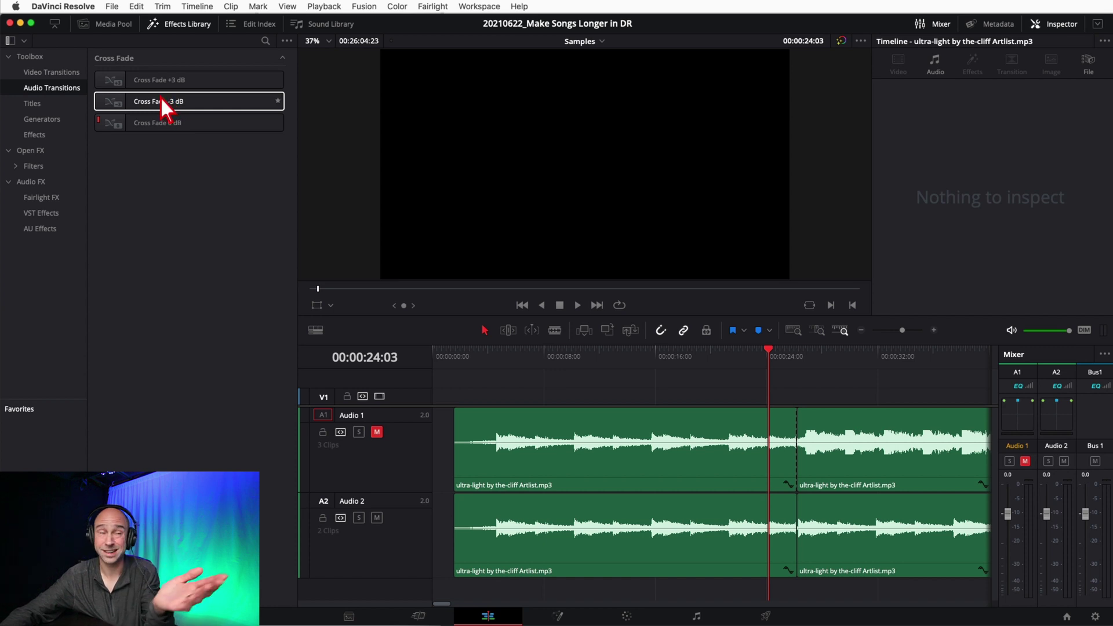
pyautogui.click(187, 27)
pyautogui.click(185, 27)
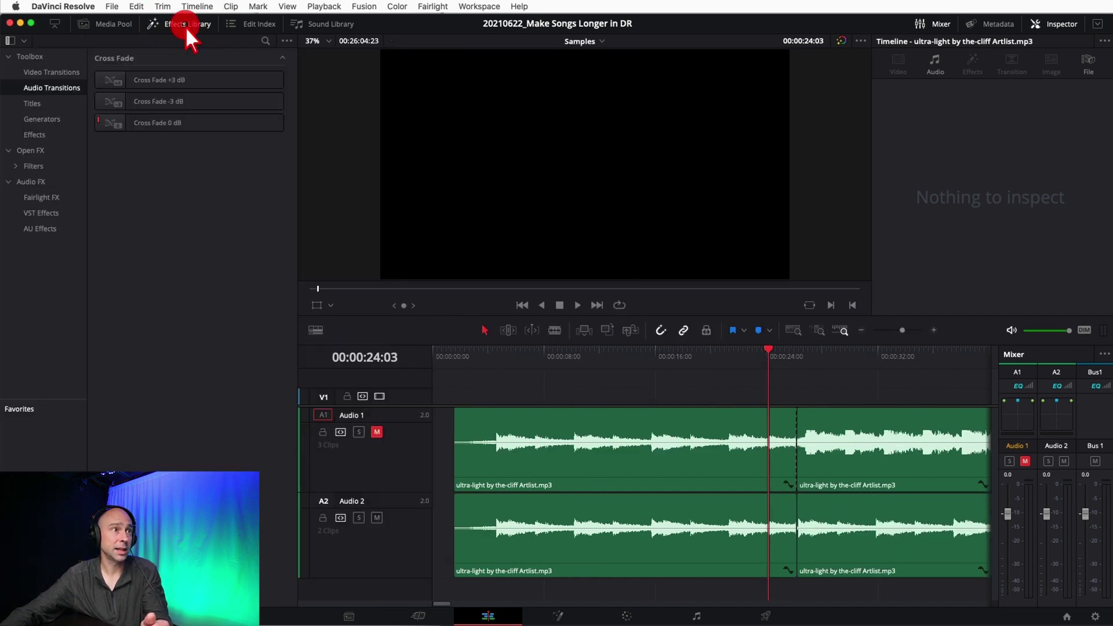
pyautogui.click(67, 89)
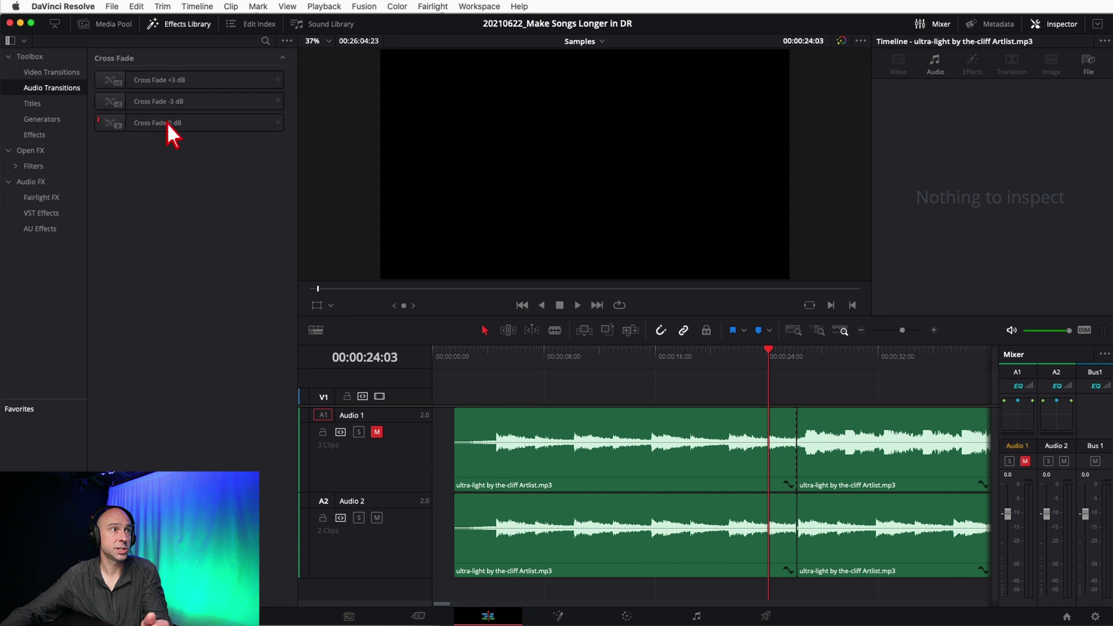
pyautogui.moveTo(174, 124); pyautogui.dragTo(797, 543)
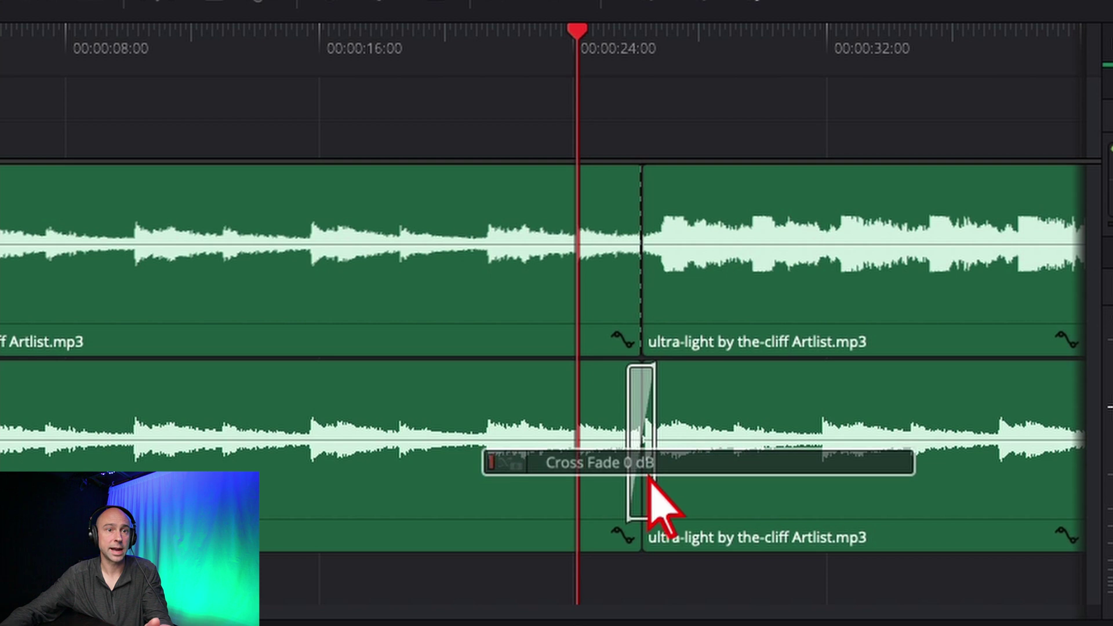
pyautogui.moveTo(649, 477)
pyautogui.mouseDown()
pyautogui.moveTo(670, 473)
pyautogui.moveTo(601, 480)
pyautogui.moveTo(640, 476)
pyautogui.mouseUp()
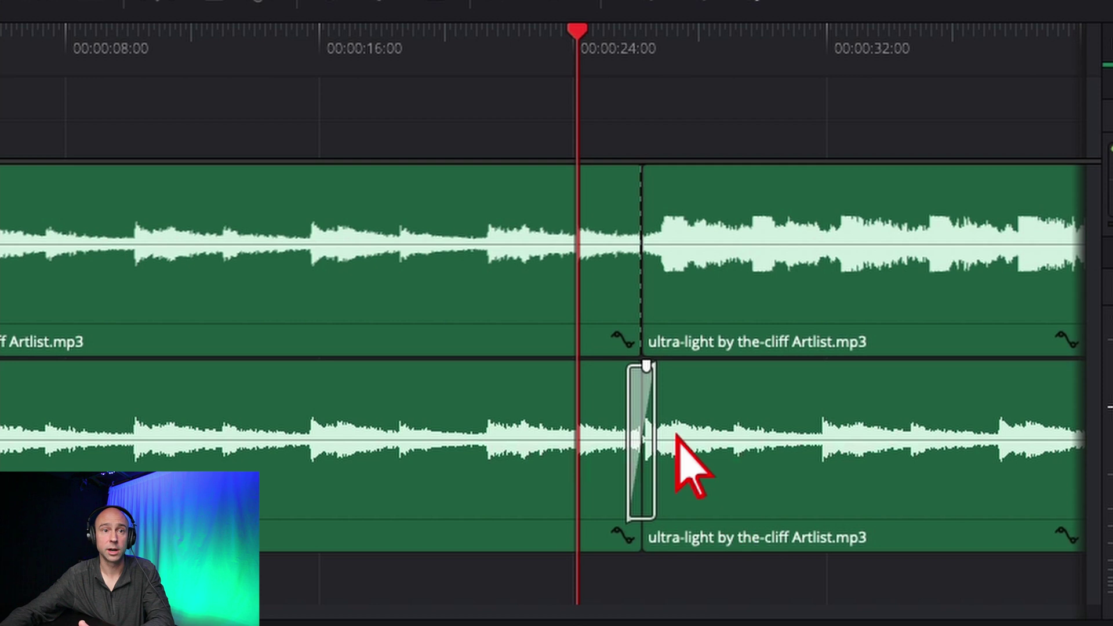
# On the Fairlight page, resize the Audio 2 cross fade to run from about 25.4 to 27.1 seconds and play across it.
pyautogui.moveTo(645, 399); pyautogui.dragTo(698, 458)
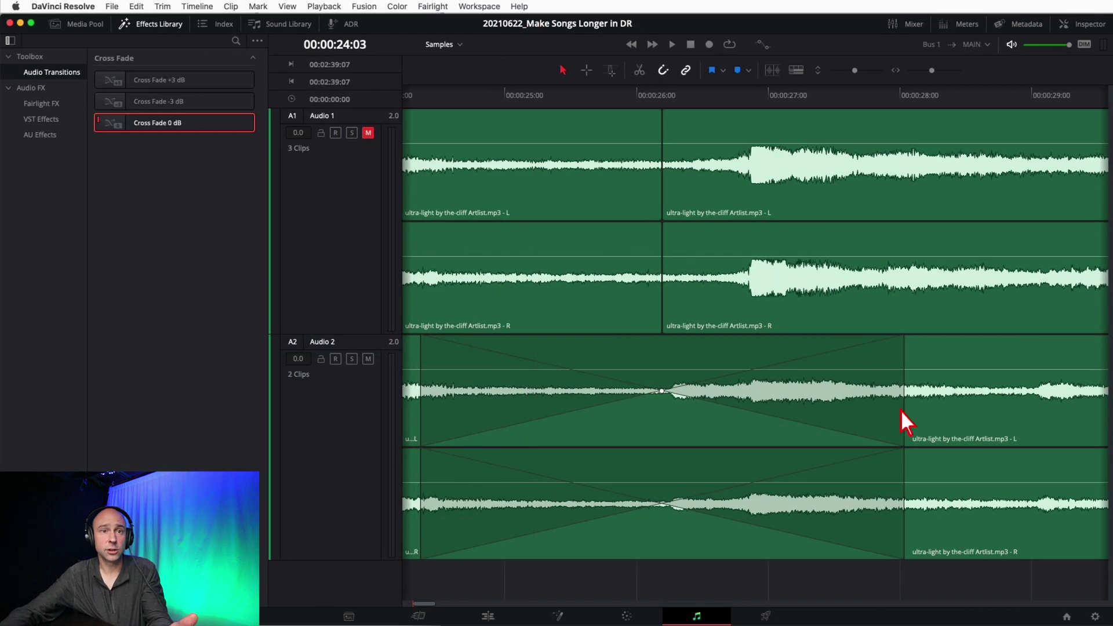
pyautogui.moveTo(901, 410); pyautogui.dragTo(775, 412)
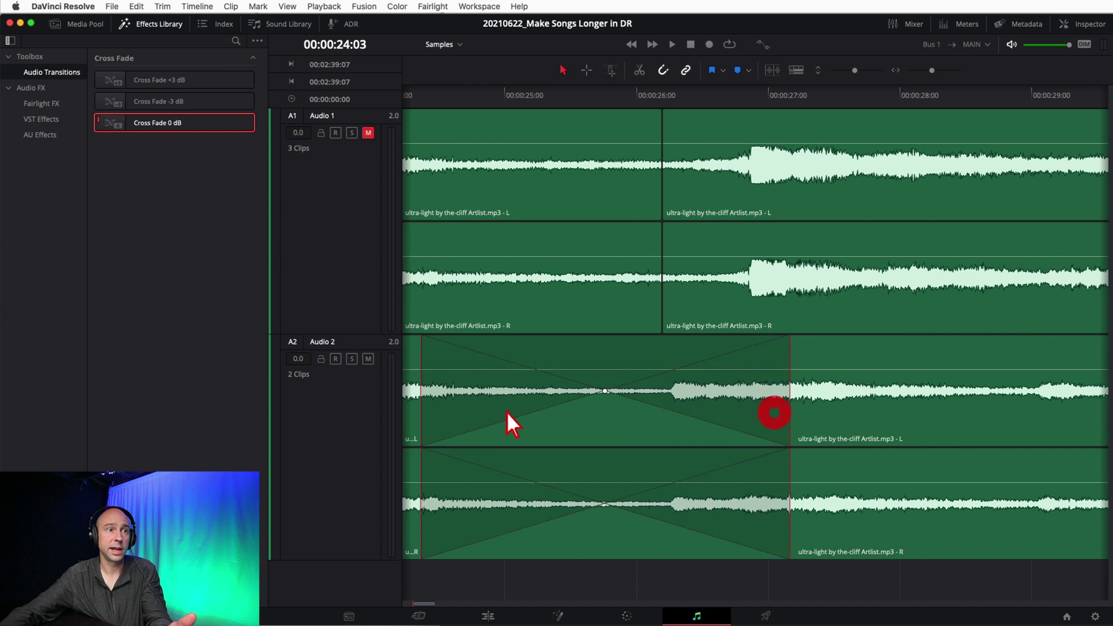
pyautogui.moveTo(421, 429); pyautogui.dragTo(565, 426)
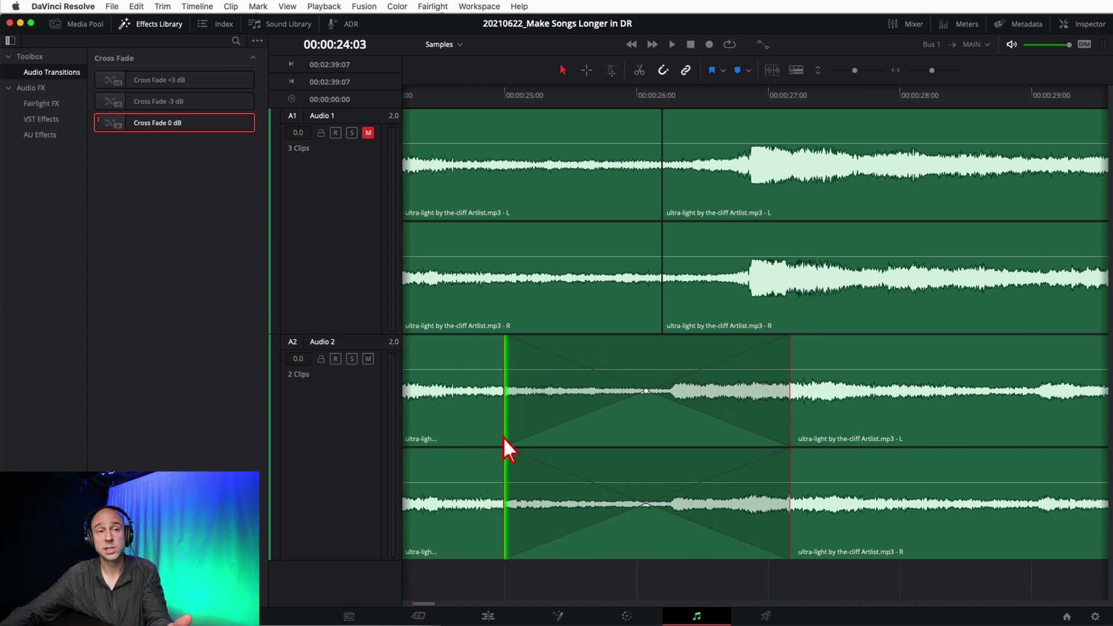
pyautogui.moveTo(787, 416)
pyautogui.mouseDown()
pyautogui.moveTo(807, 415)
pyautogui.moveTo(788, 416)
pyautogui.mouseUp()
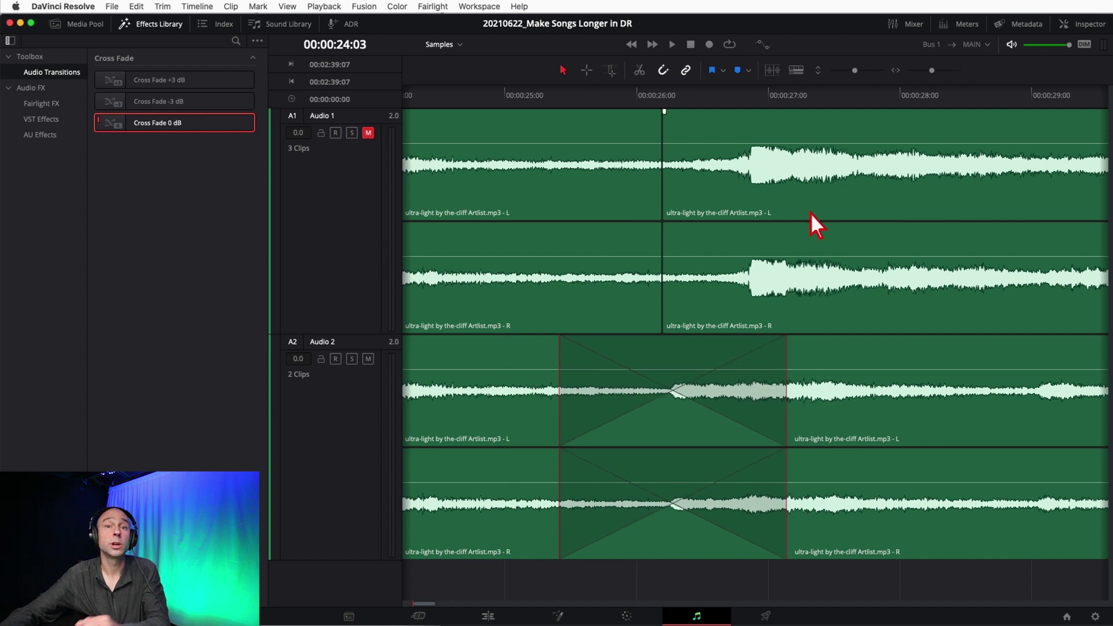
pyautogui.moveTo(932, 70); pyautogui.dragTo(924, 72)
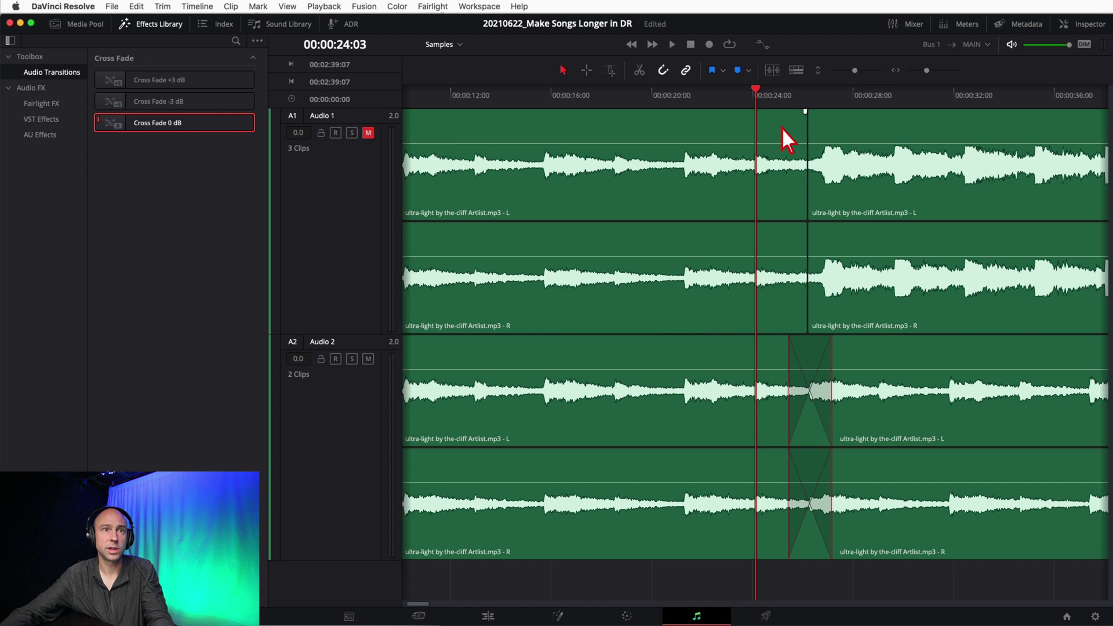
pyautogui.press('space')
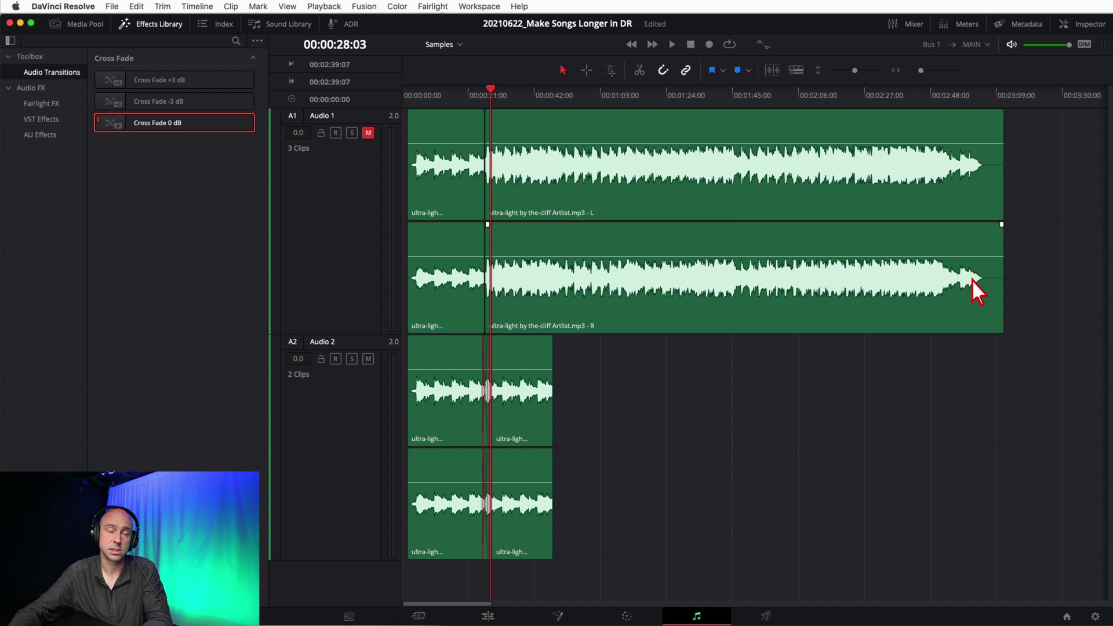
# Delete all clips on Audio 2 and restore the full song on Audio 1 by replacing the intro piece with the extended main clip.
pyautogui.moveTo(600, 411); pyautogui.dragTo(414, 537)
pyautogui.press('Delete')
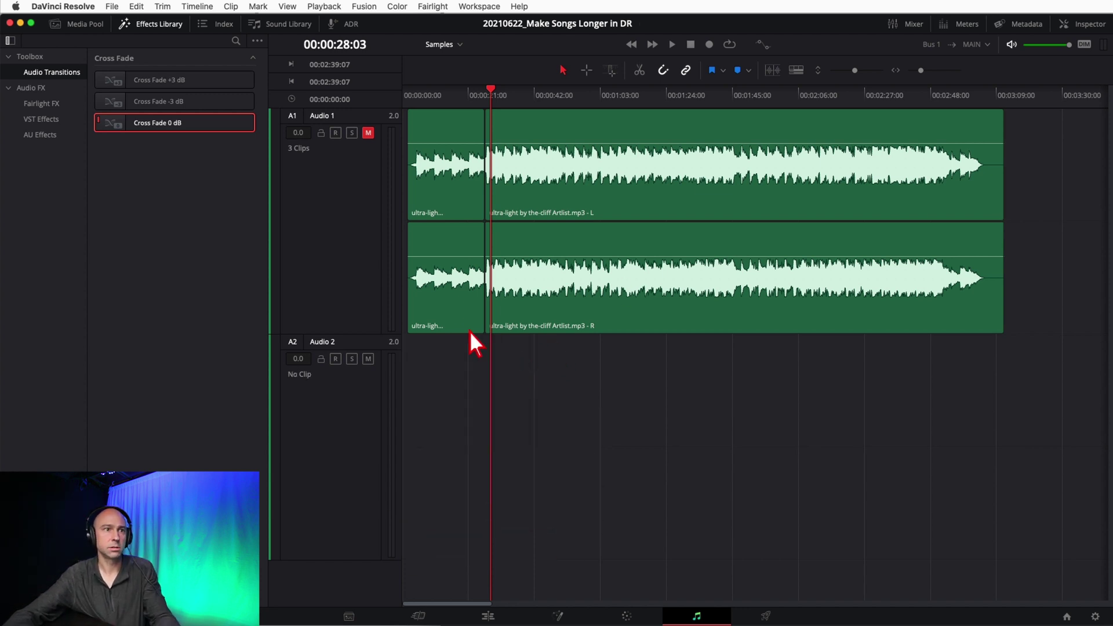
pyautogui.click(450, 307)
pyautogui.press('Delete')
pyautogui.moveTo(486, 296); pyautogui.dragTo(256, 296)
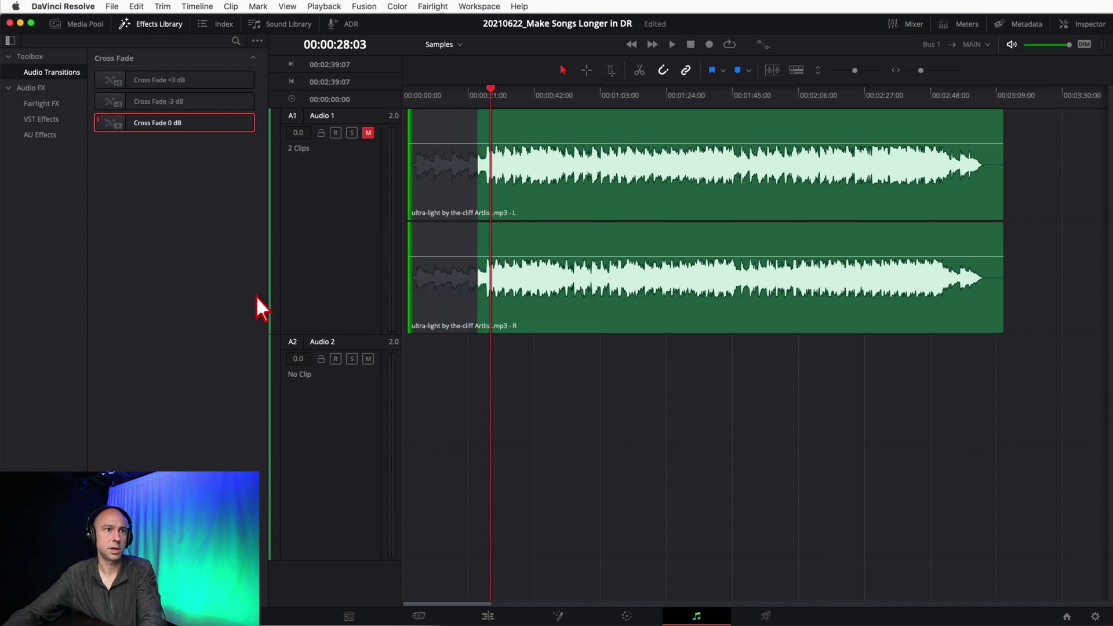
# Copy the full song clip from Audio 1 to the start of Audio 2, and reduce the height of the Audio 1 track.
pyautogui.click(556, 180)
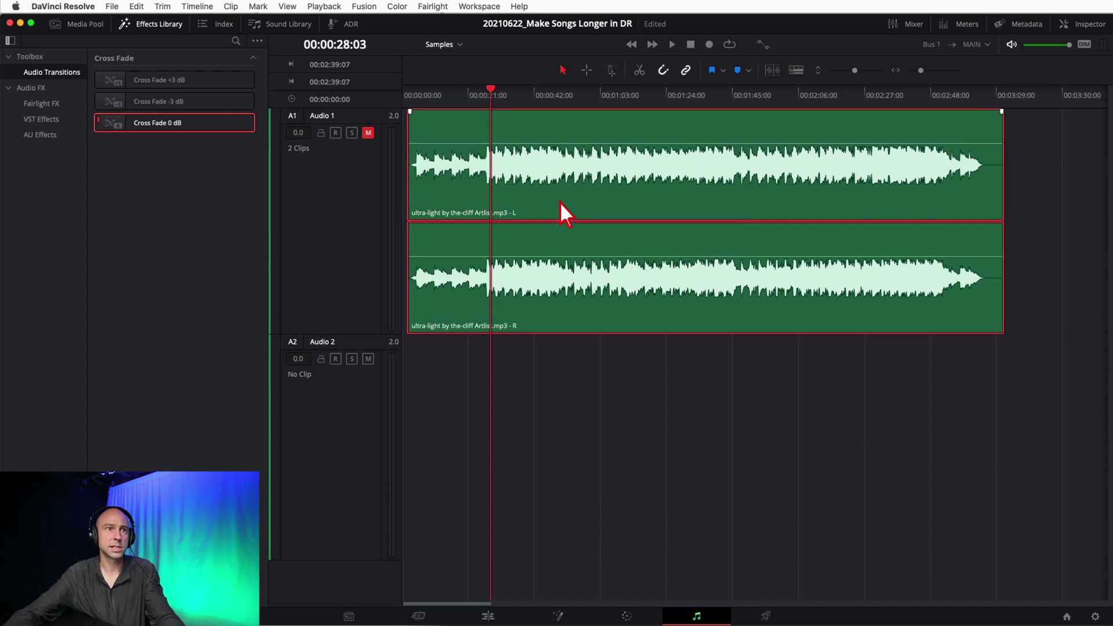
pyautogui.moveTo(561, 193); pyautogui.dragTo(554, 396)
pyautogui.click(556, 403)
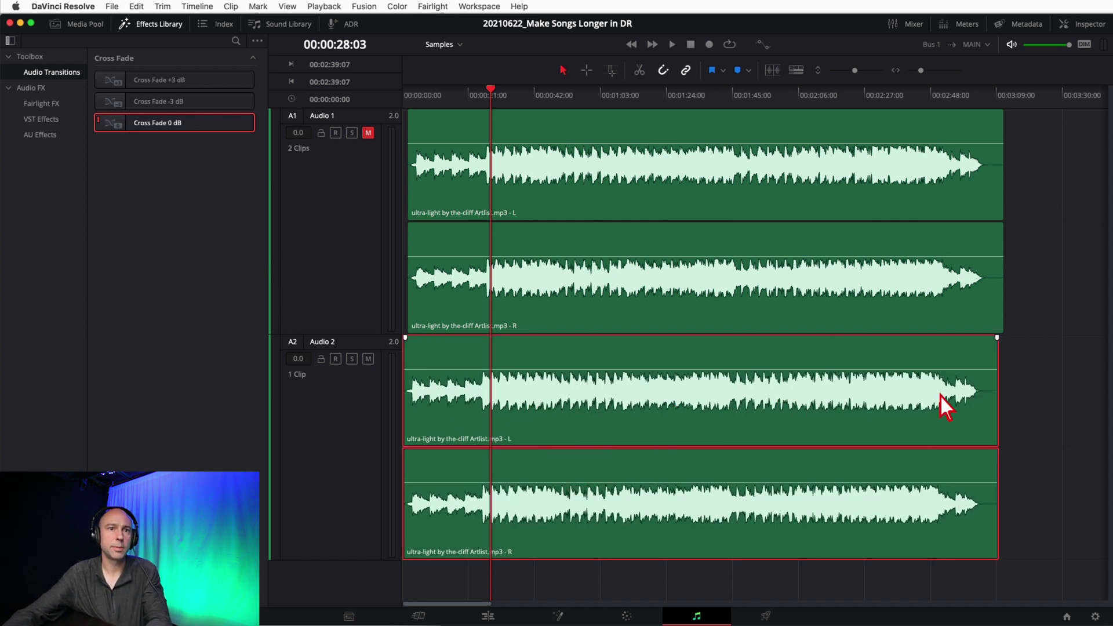
pyautogui.click(918, 357)
pyautogui.press('space')
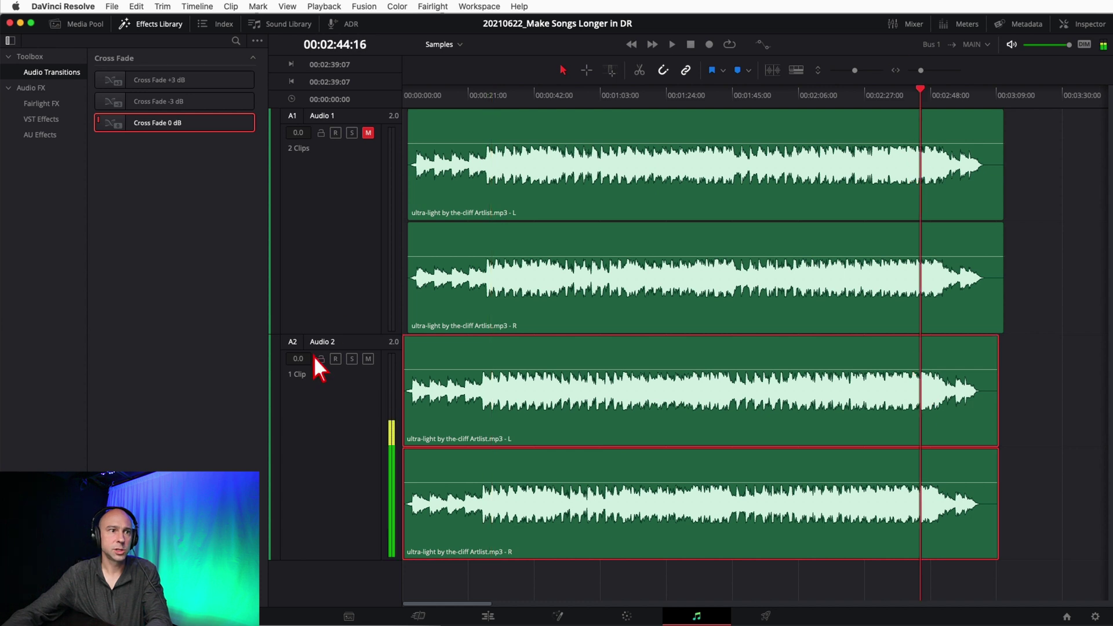
pyautogui.moveTo(343, 336); pyautogui.dragTo(356, 176)
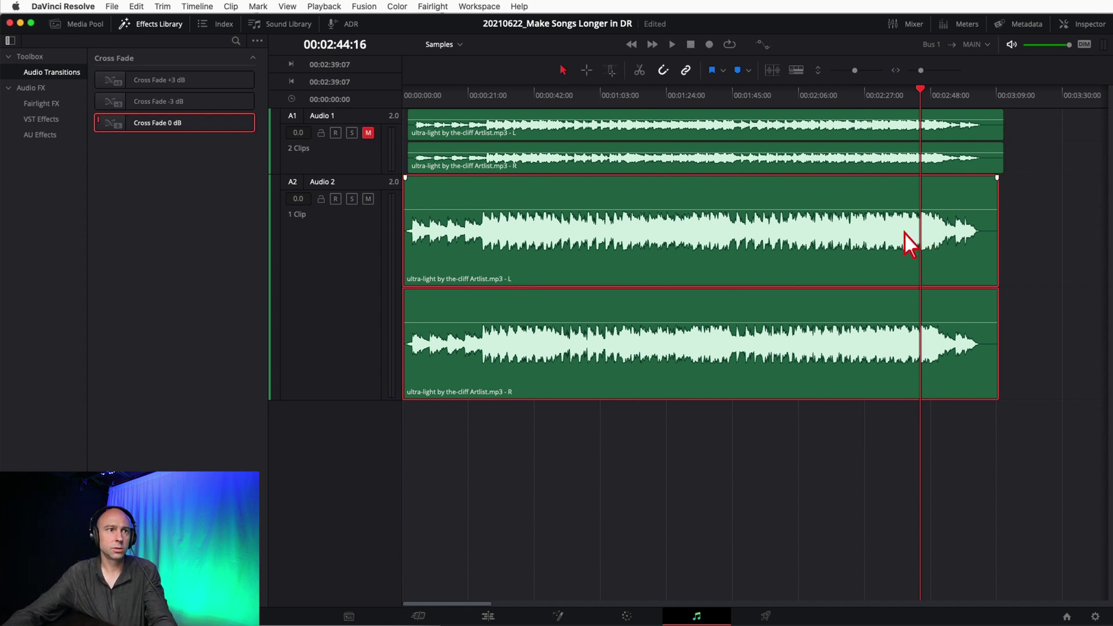
# Play the song's ending on Audio 2 from several points after about 2:40 to locate where the outro begins.
pyautogui.click(903, 94)
pyautogui.press('space')
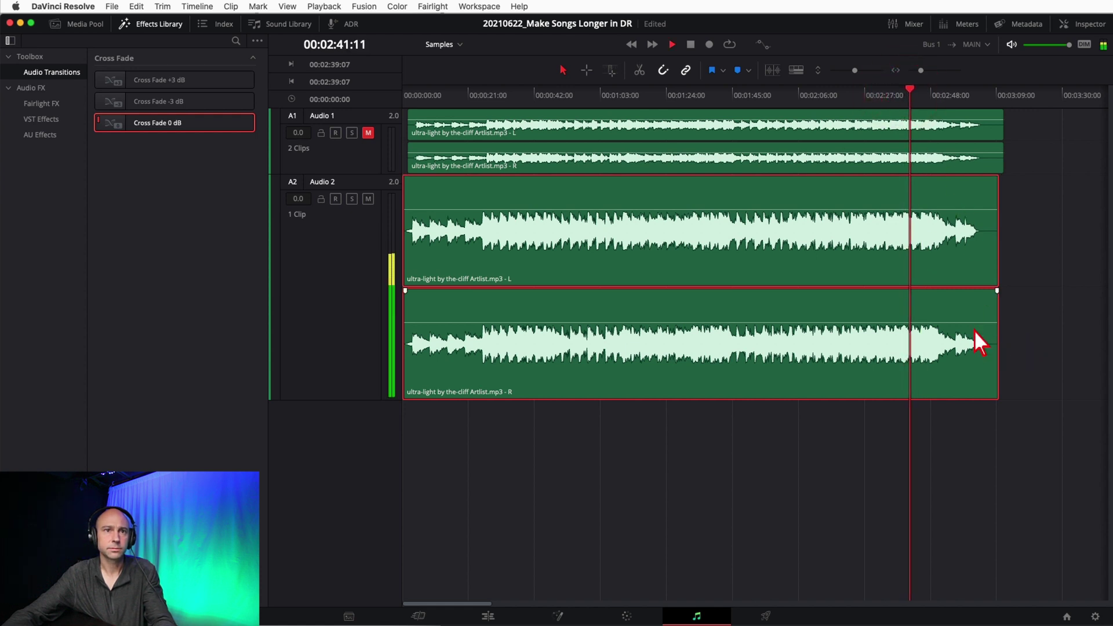
pyautogui.click(920, 99)
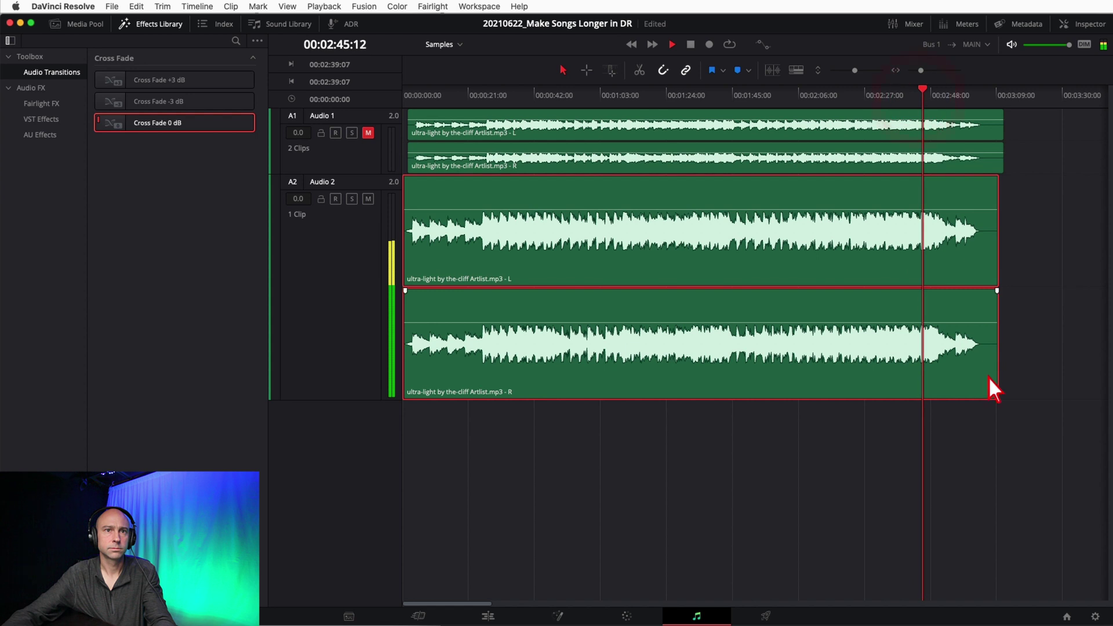
pyautogui.click(933, 103)
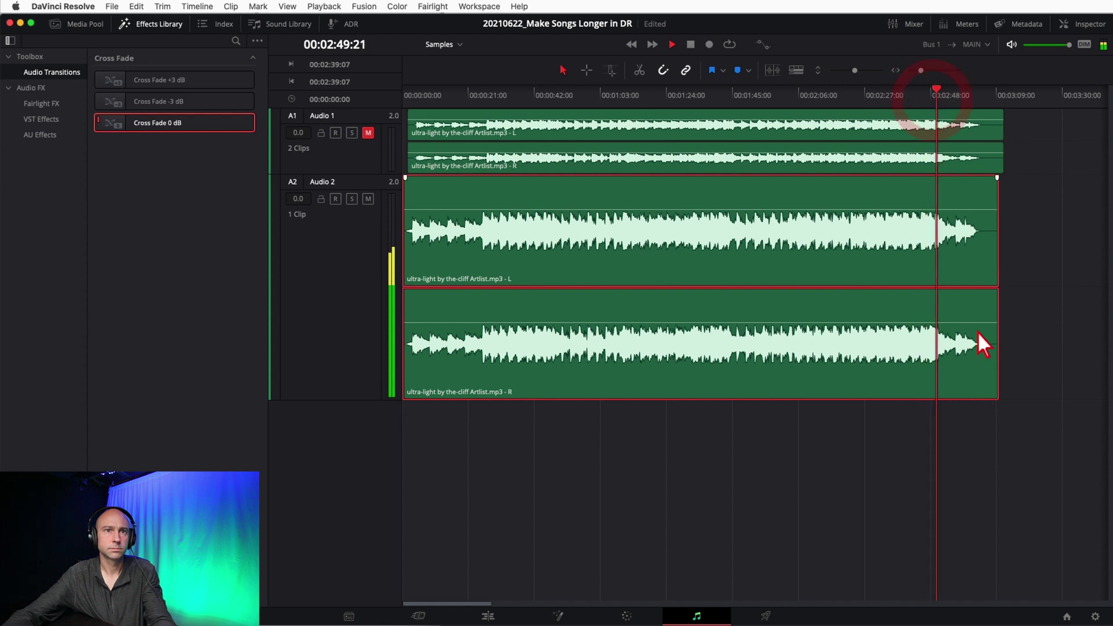
pyautogui.press('space')
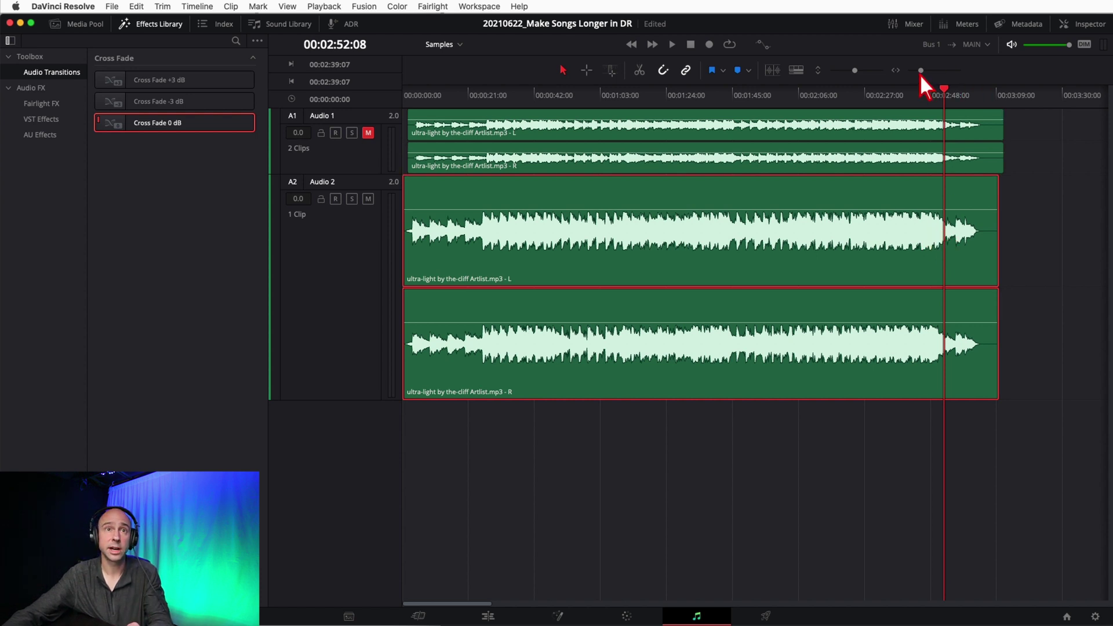
pyautogui.moveTo(917, 71); pyautogui.dragTo(923, 74)
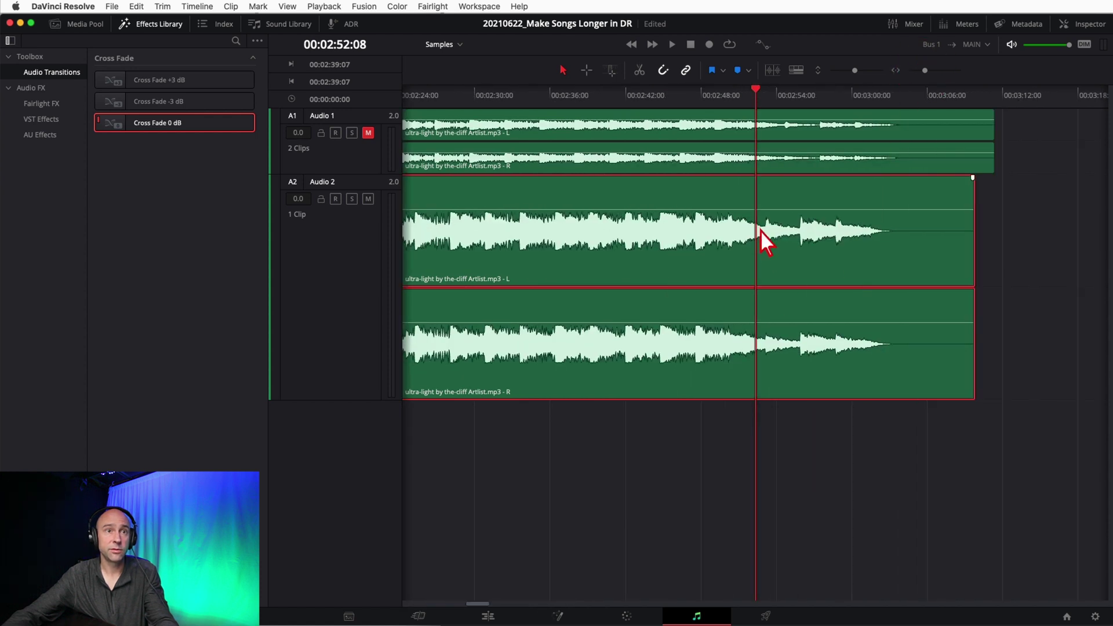
pyautogui.click(678, 102)
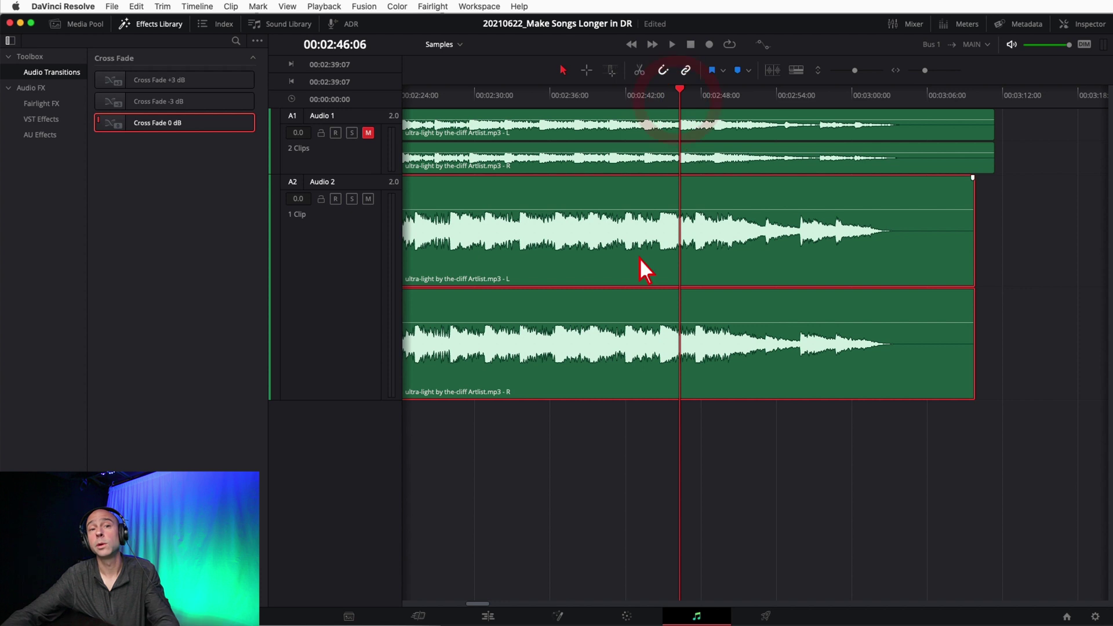
pyautogui.press('space')
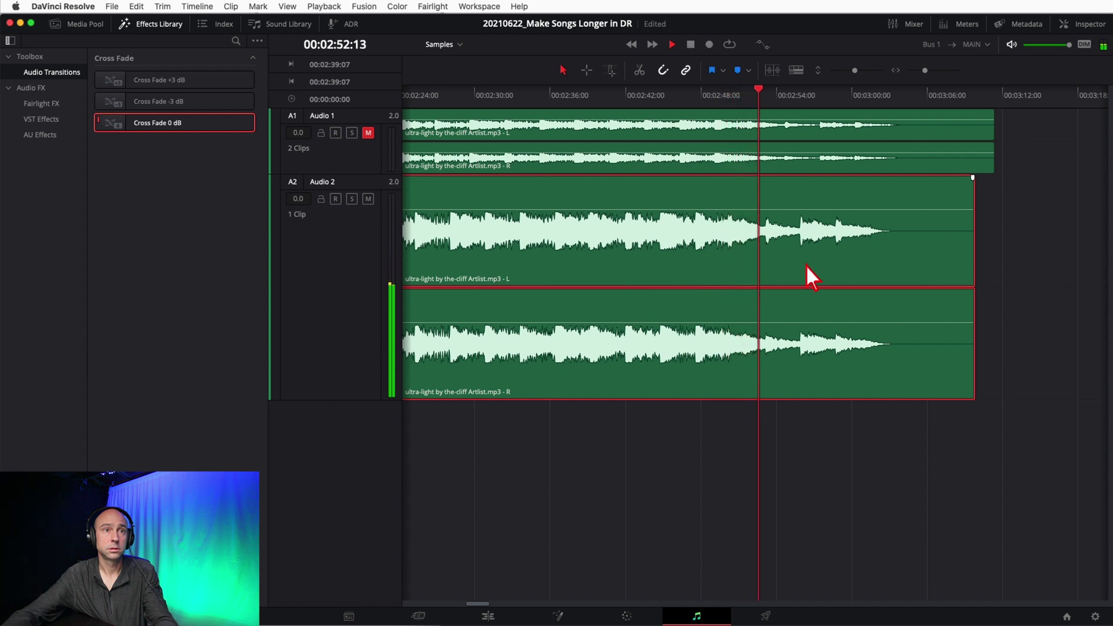
# Split the song on Audio 2 at 00:02:53:01 and delete the outro after the cut.
pyautogui.click(761, 95)
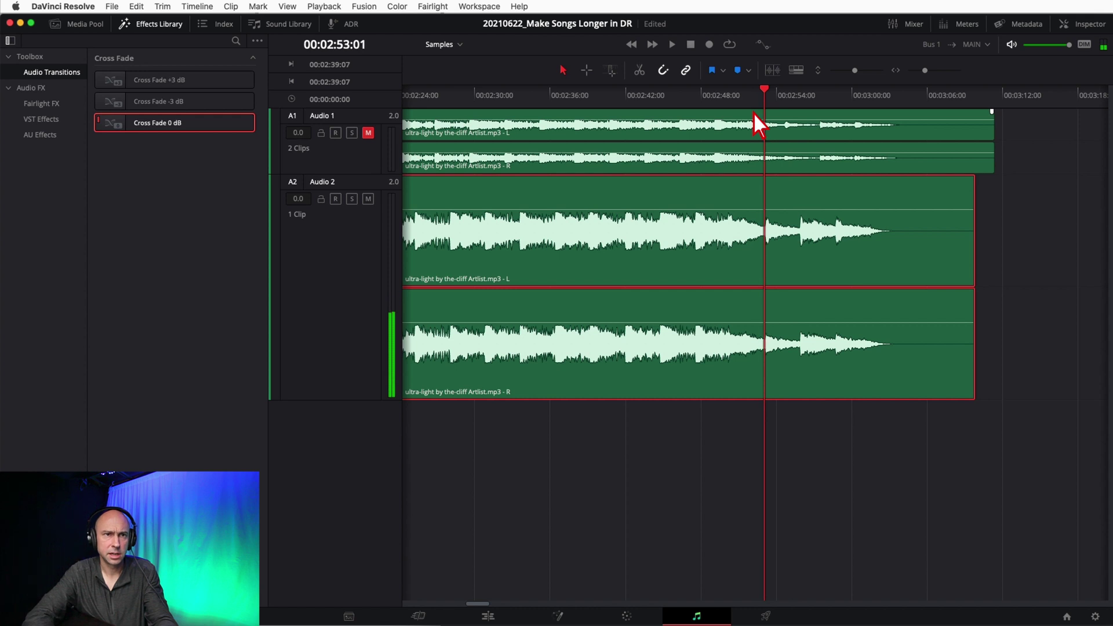
pyautogui.press('super+b')
pyautogui.click(891, 463)
pyautogui.click(865, 371)
pyautogui.press('Delete')
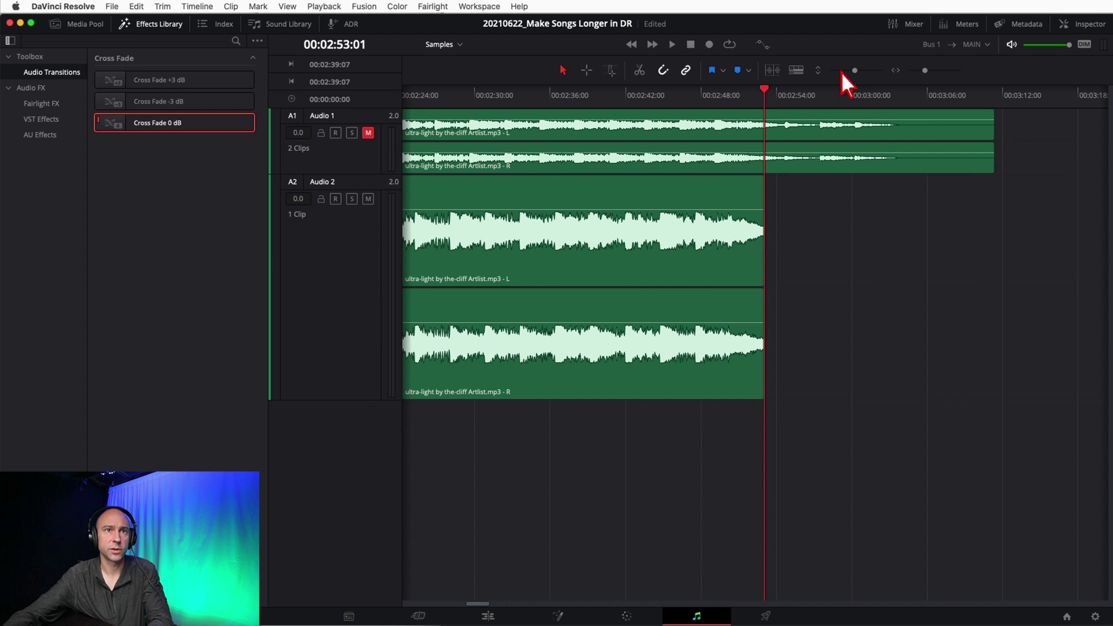
# Paste a copy of the shortened song clip directly after the first one on Audio 2, at 00:02:53:01.
pyautogui.moveTo(920, 70); pyautogui.dragTo(916, 70)
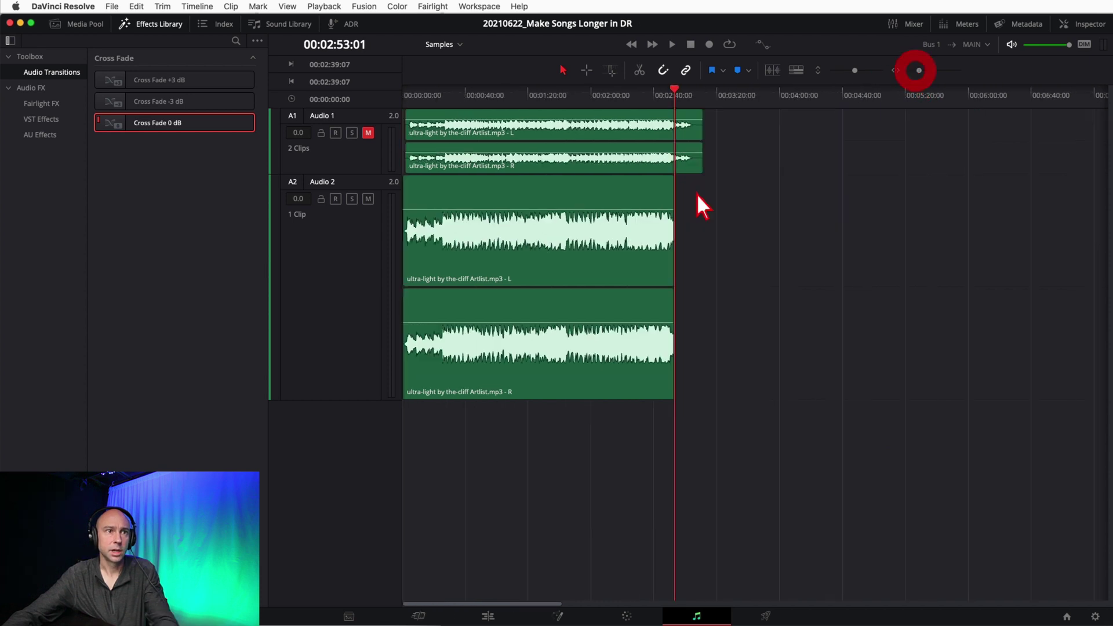
pyautogui.click(543, 253)
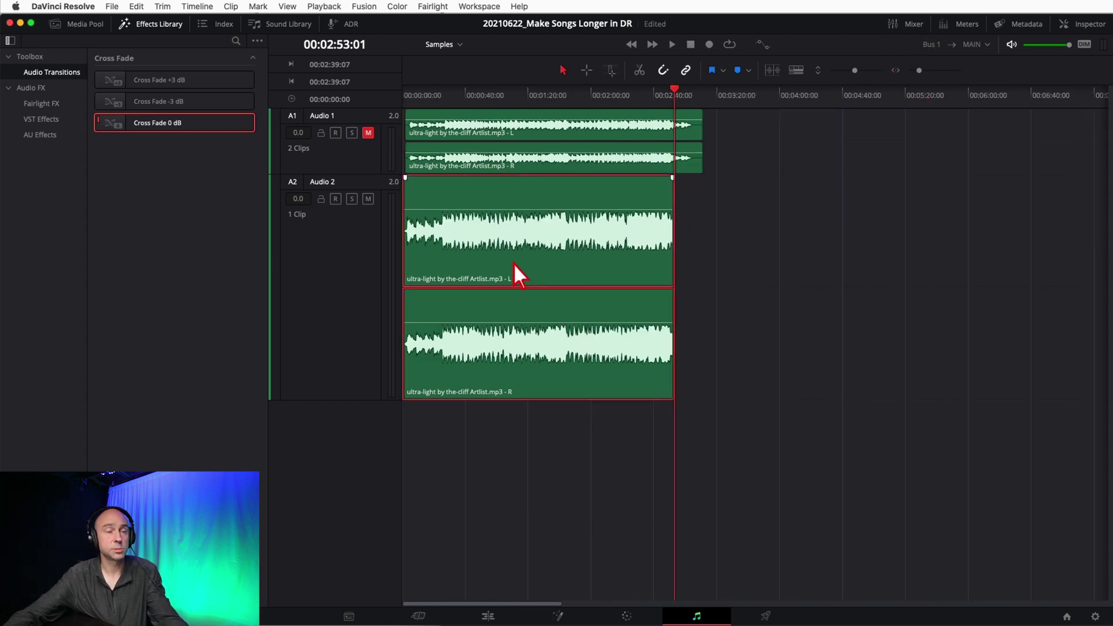
pyautogui.press('super+v')
pyautogui.moveTo(919, 71); pyautogui.dragTo(914, 80)
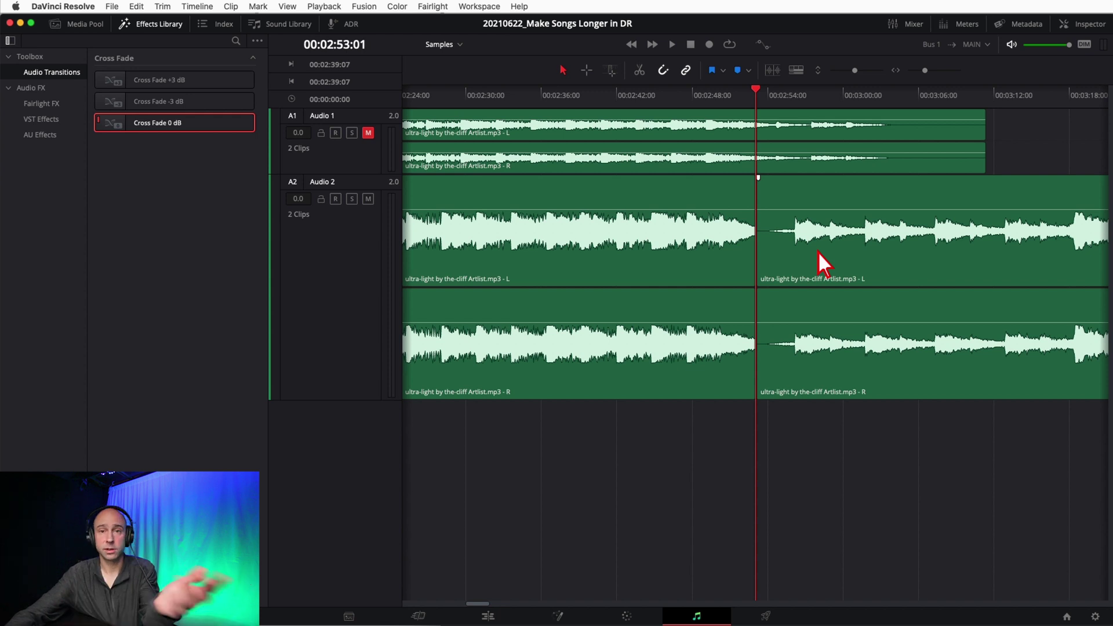
# Trim the start of the second song clip on Audio 2 to a beat of its intro, about 8 seconds in.
pyautogui.moveTo(768, 263); pyautogui.dragTo(864, 259)
pyautogui.moveTo(926, 70); pyautogui.dragTo(931, 71)
pyautogui.hscroll(15, 899, 284)
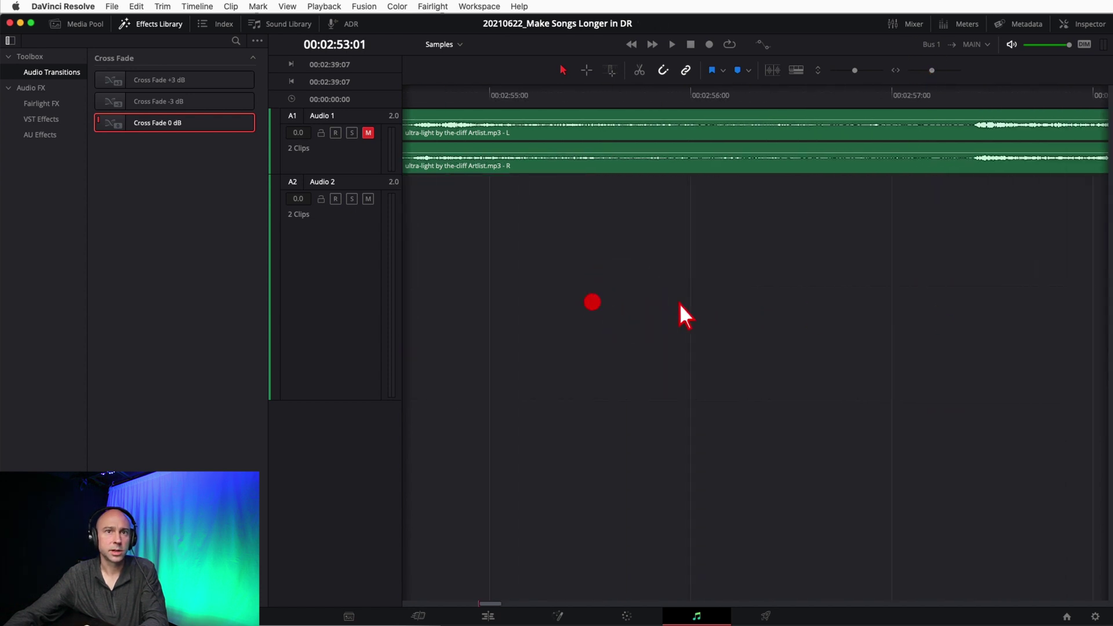
pyautogui.hscroll(2, 629, 304)
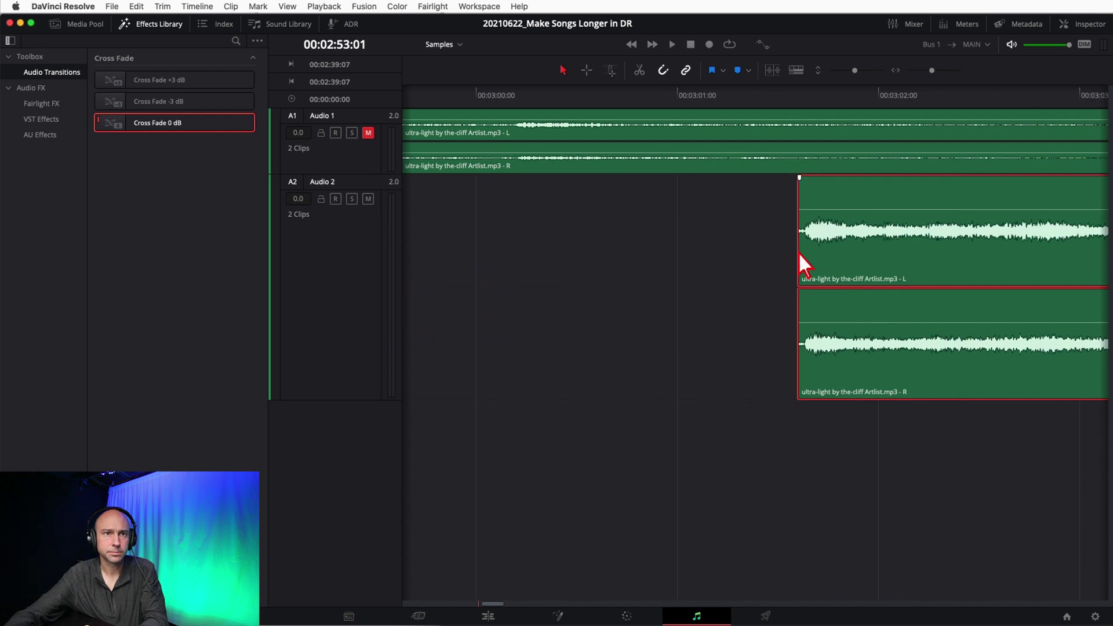
pyautogui.click(802, 251)
# Move the trimmed second clip against the end of the first on Audio 2 and play across the join.
pyautogui.moveTo(852, 258); pyautogui.dragTo(659, 254)
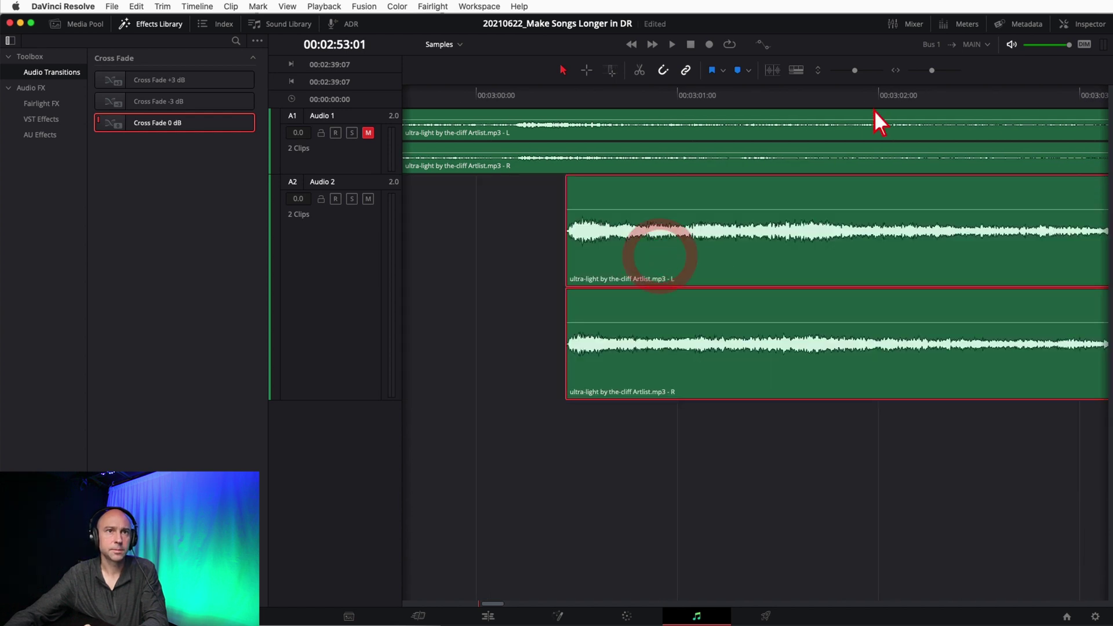
pyautogui.moveTo(924, 75); pyautogui.dragTo(923, 72)
pyautogui.moveTo(893, 245); pyautogui.dragTo(809, 245)
pyautogui.click(740, 96)
pyautogui.press('space')
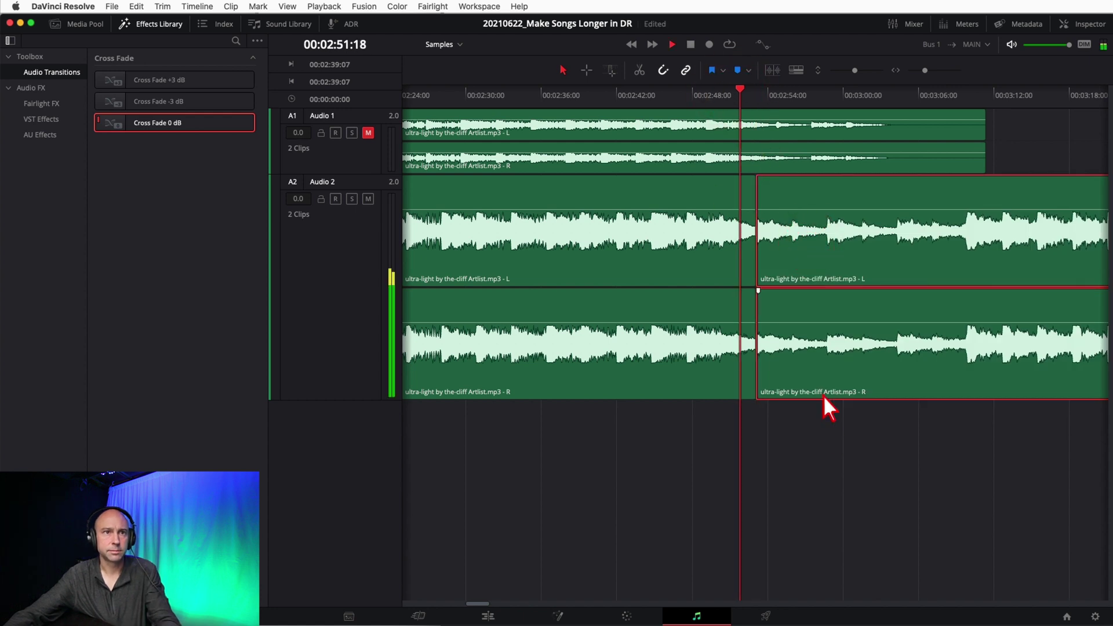
pyautogui.press('space')
# Add a Cross Fade 0 dB at the new join on Audio 2, align it to the centre of the cut, and play across it.
pyautogui.moveTo(266, 148); pyautogui.dragTo(753, 254)
pyautogui.click(1001, 148)
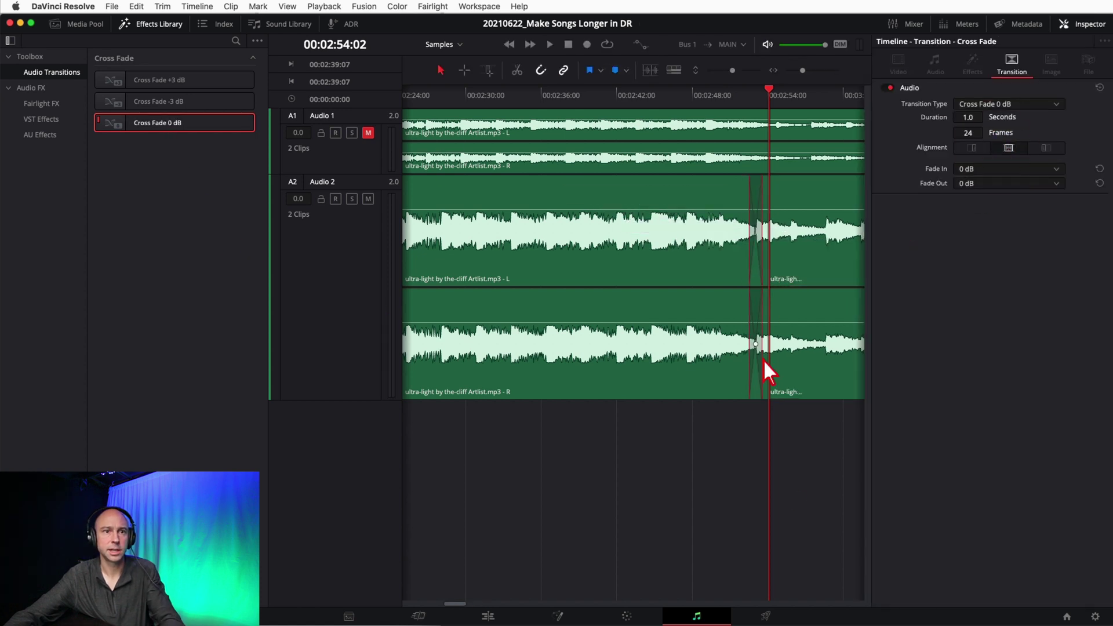
pyautogui.click(1084, 24)
pyautogui.click(742, 95)
pyautogui.press('space')
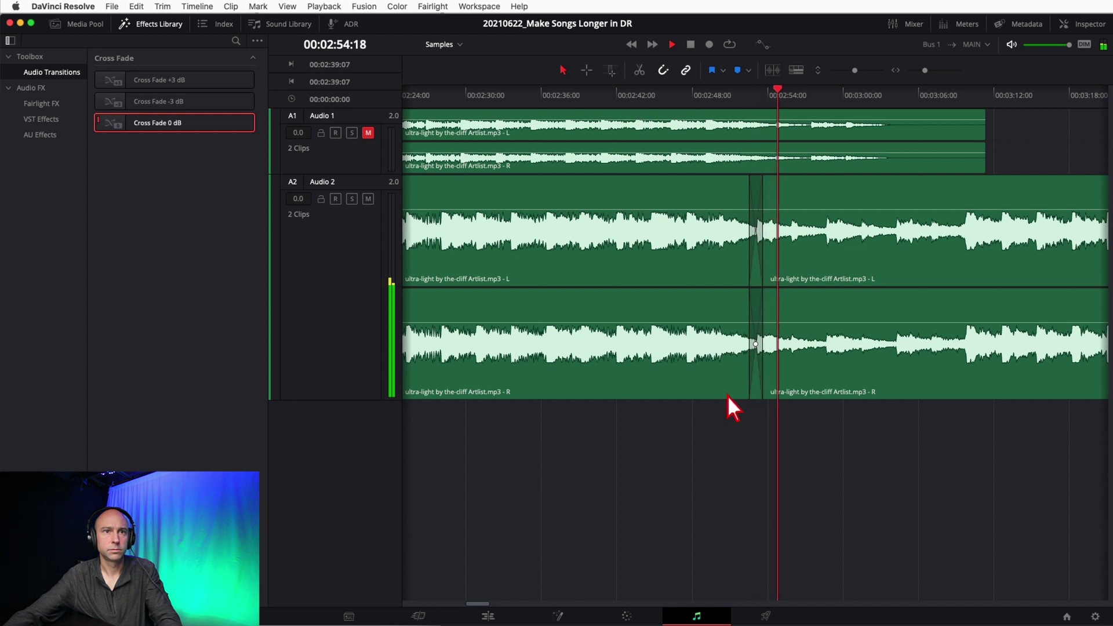
# Duplicate the second song clip directly after itself on Audio 2 and add a Cross Fade 0 dB at the new join.
pyautogui.press('super+minus')
pyautogui.press('space')
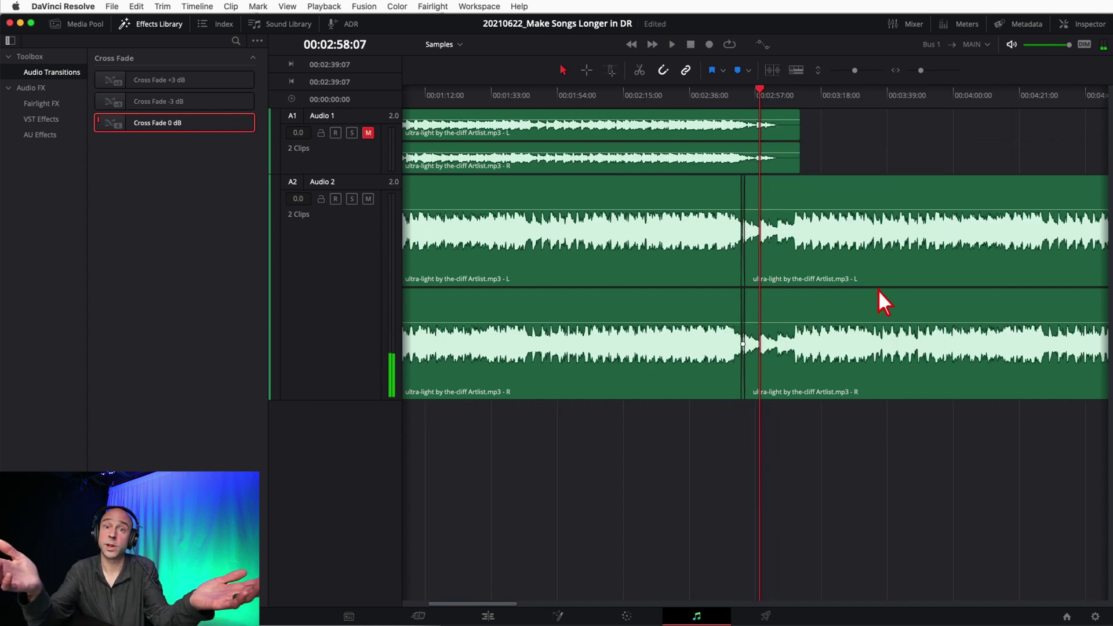
pyautogui.click(776, 457)
pyautogui.hscroll(15, 801, 387)
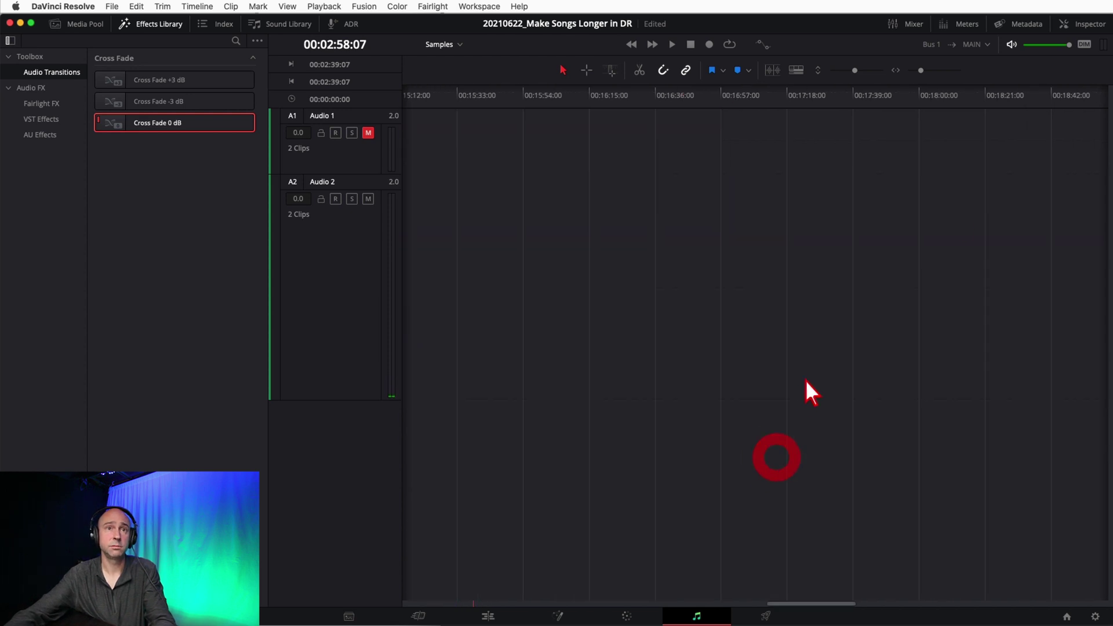
pyautogui.click(920, 70)
pyautogui.click(918, 70)
pyautogui.click(788, 238)
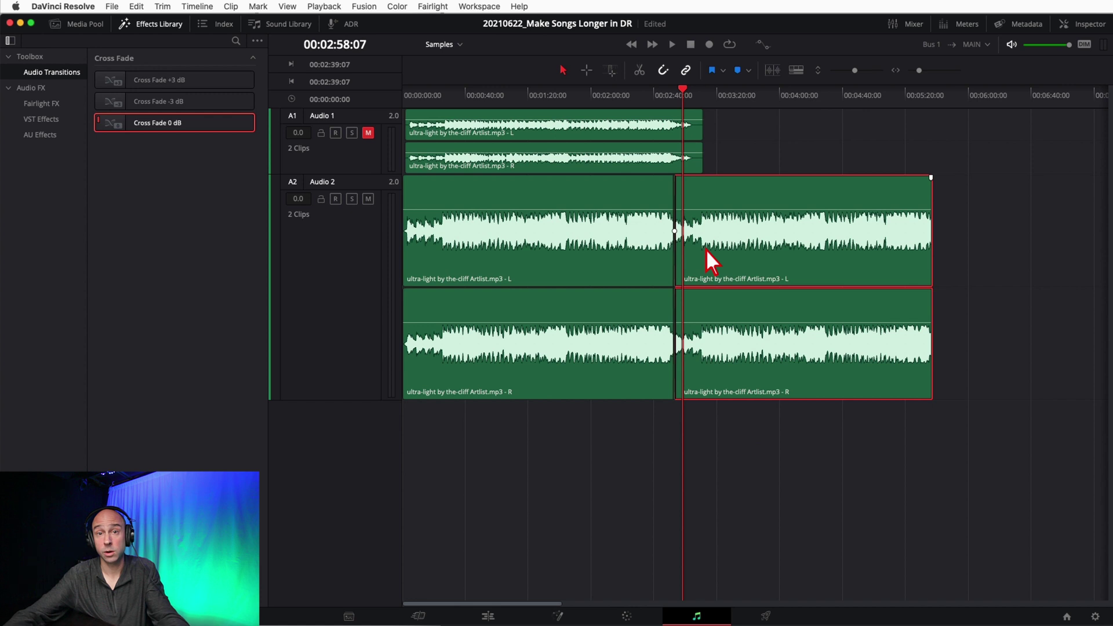
pyautogui.press('super+t')
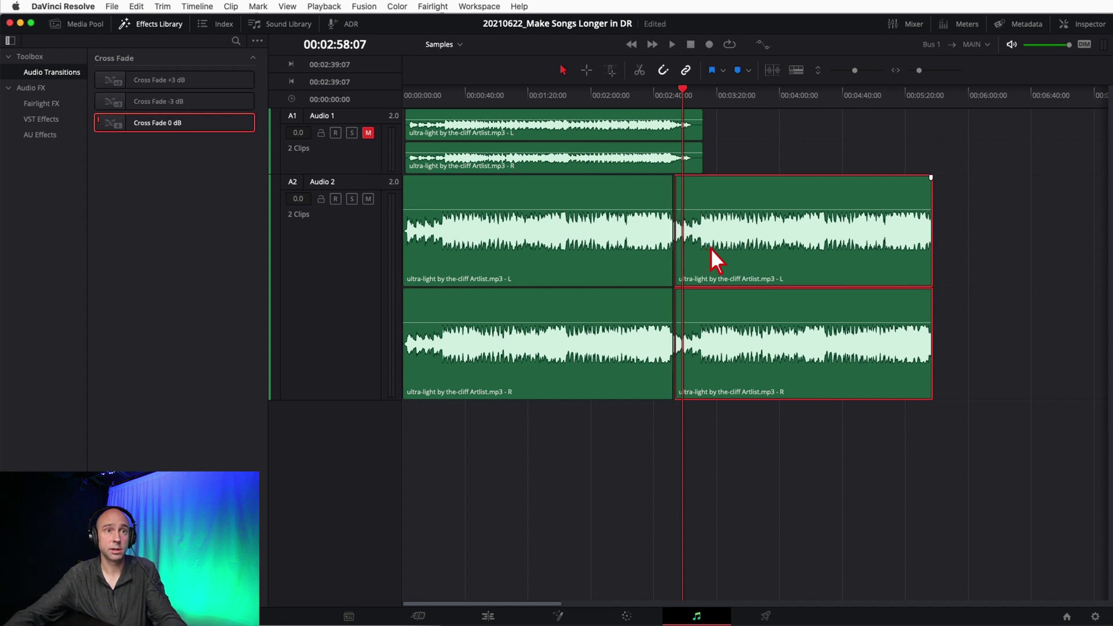
pyautogui.click(951, 242)
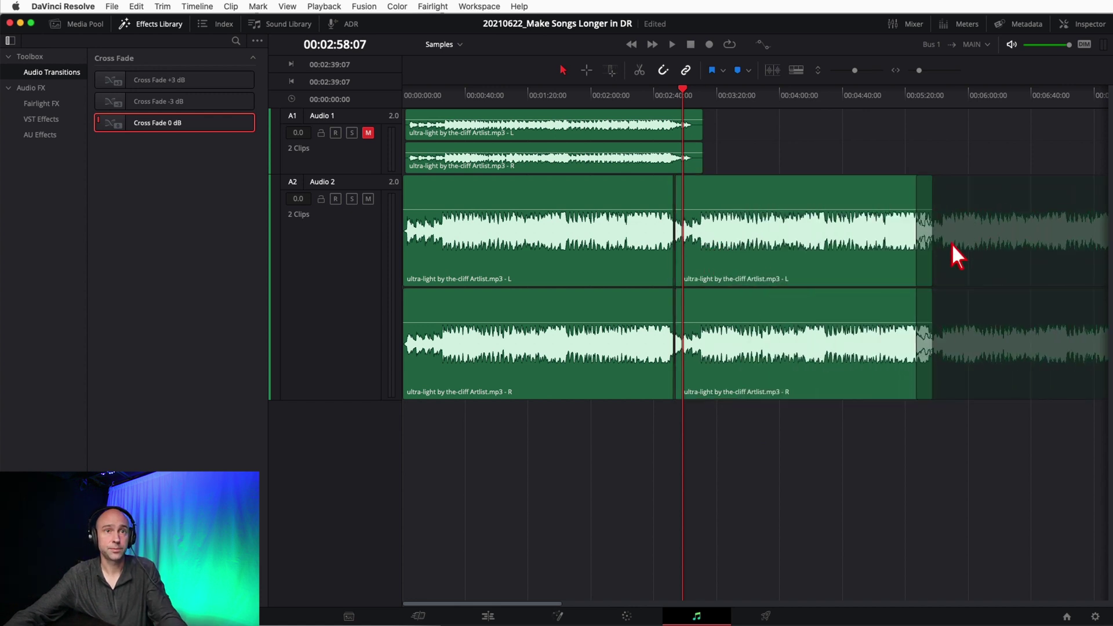
pyautogui.click(980, 242)
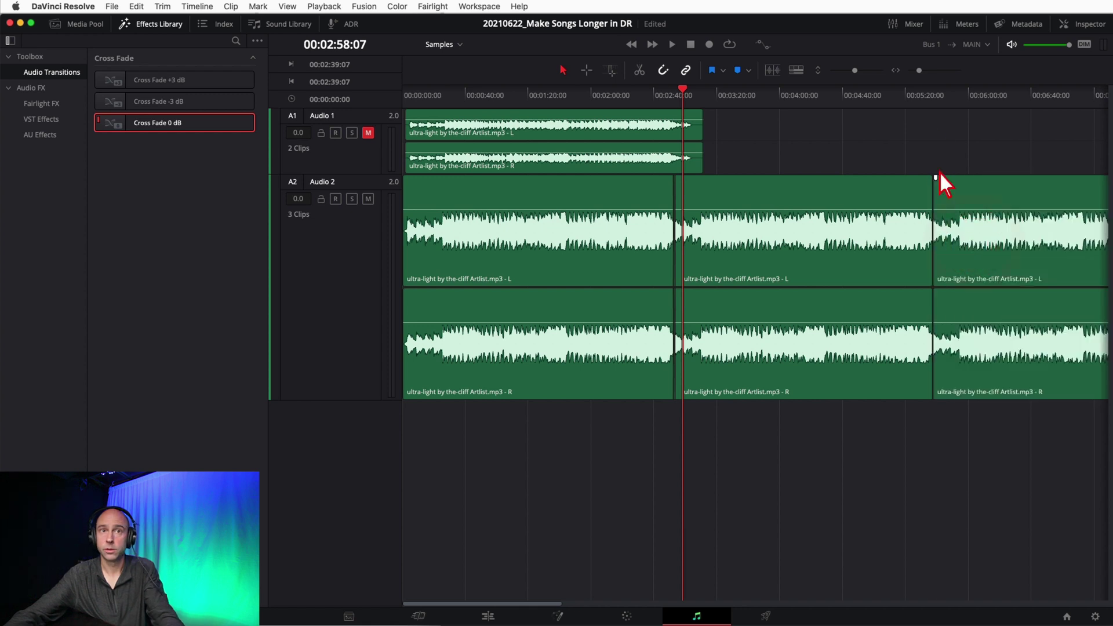
pyautogui.click(930, 108)
pyautogui.moveTo(209, 124); pyautogui.dragTo(942, 231)
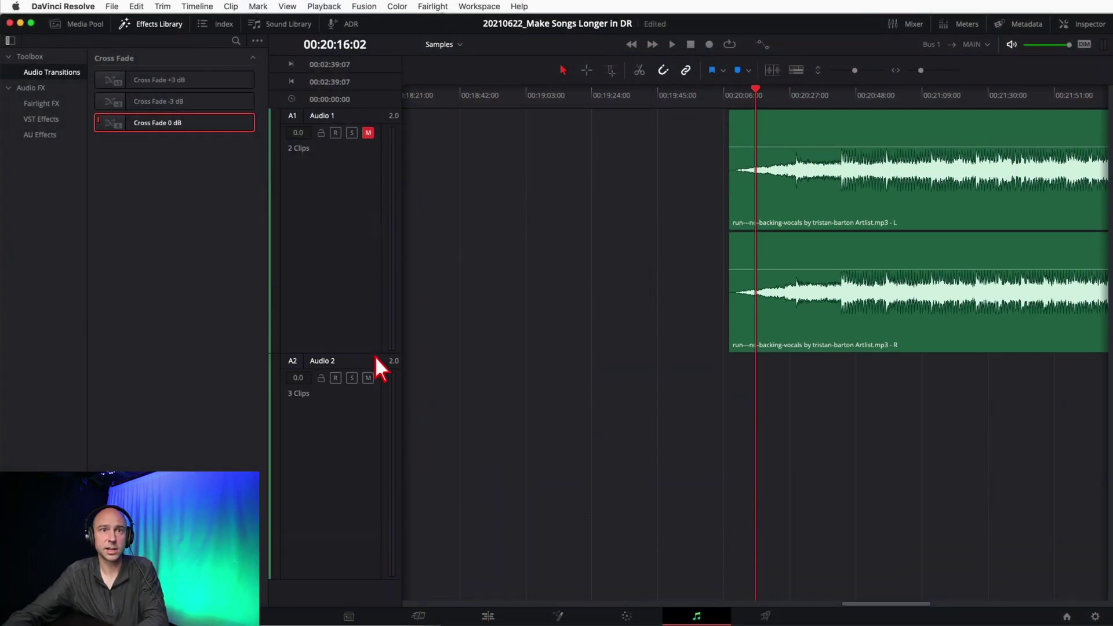
# Unmute Audio 1, enlarge its track and play the intro of the run---no-backing-vocals song from about 00:20:07.
pyautogui.moveTo(374, 356); pyautogui.dragTo(374, 371)
pyautogui.hscroll(-5, 555, 426)
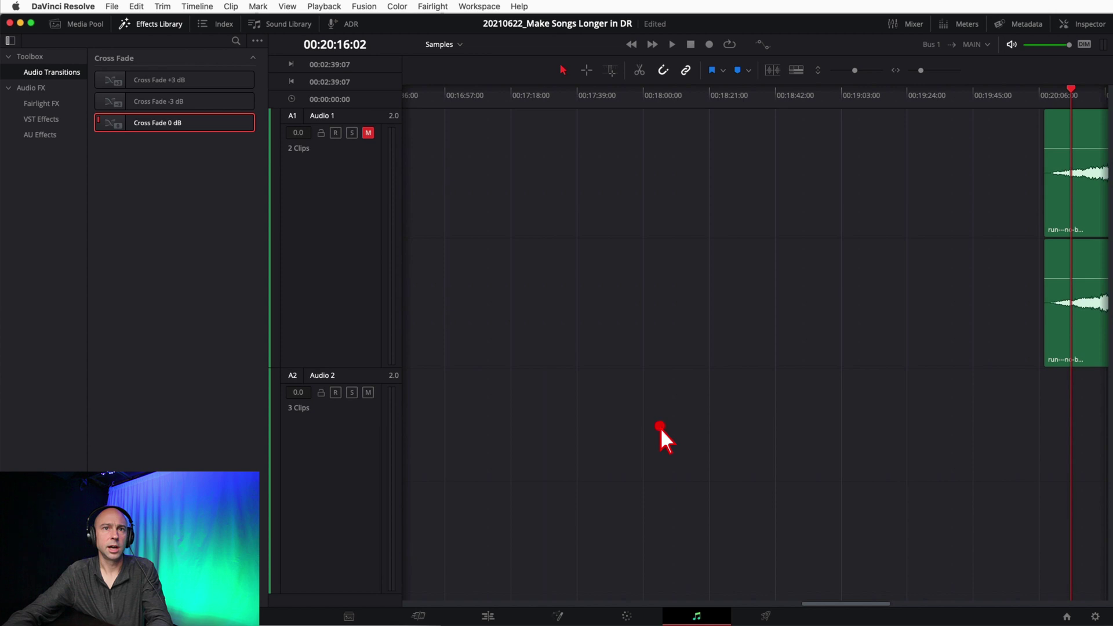
pyautogui.hscroll(1, 718, 568)
pyautogui.hscroll(10, 691, 562)
pyautogui.press('space')
pyautogui.click(803, 98)
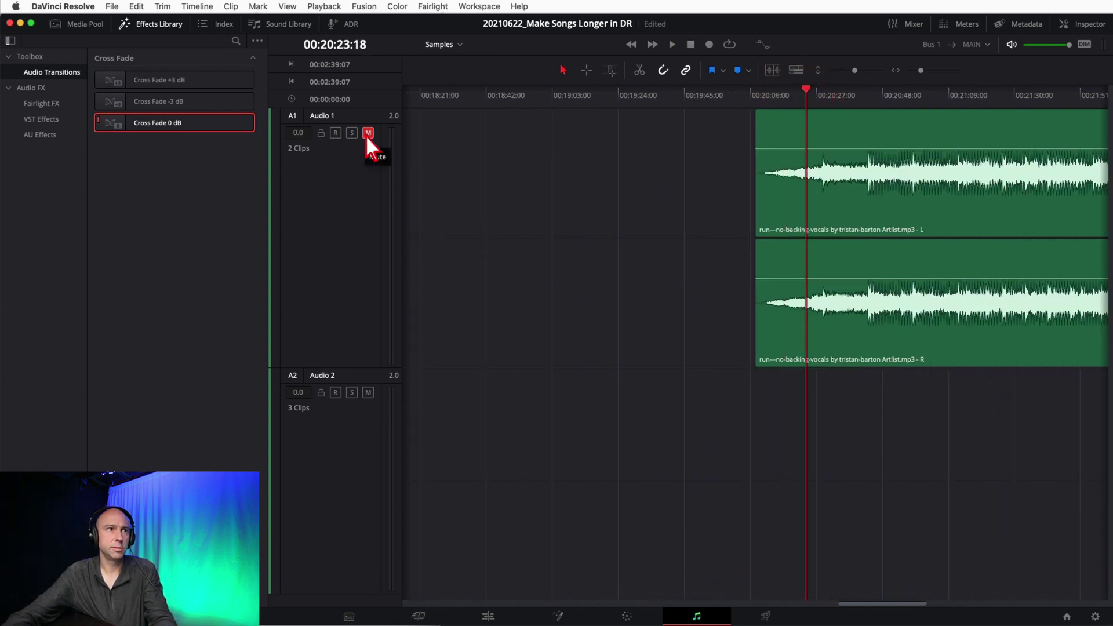
pyautogui.click(758, 100)
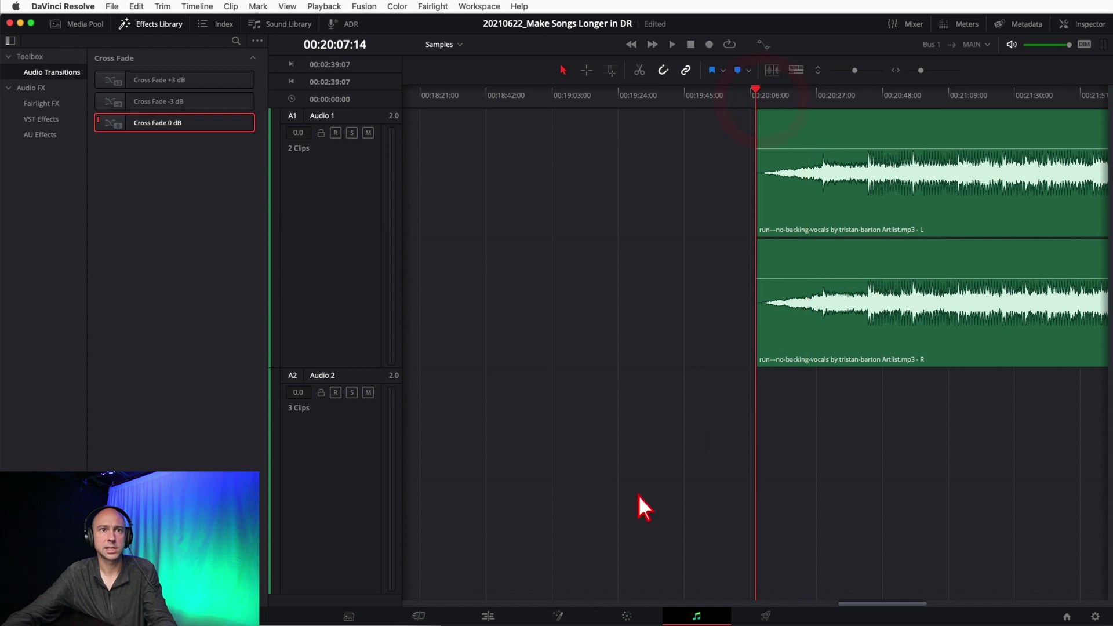
pyautogui.press('space')
pyautogui.click(903, 461)
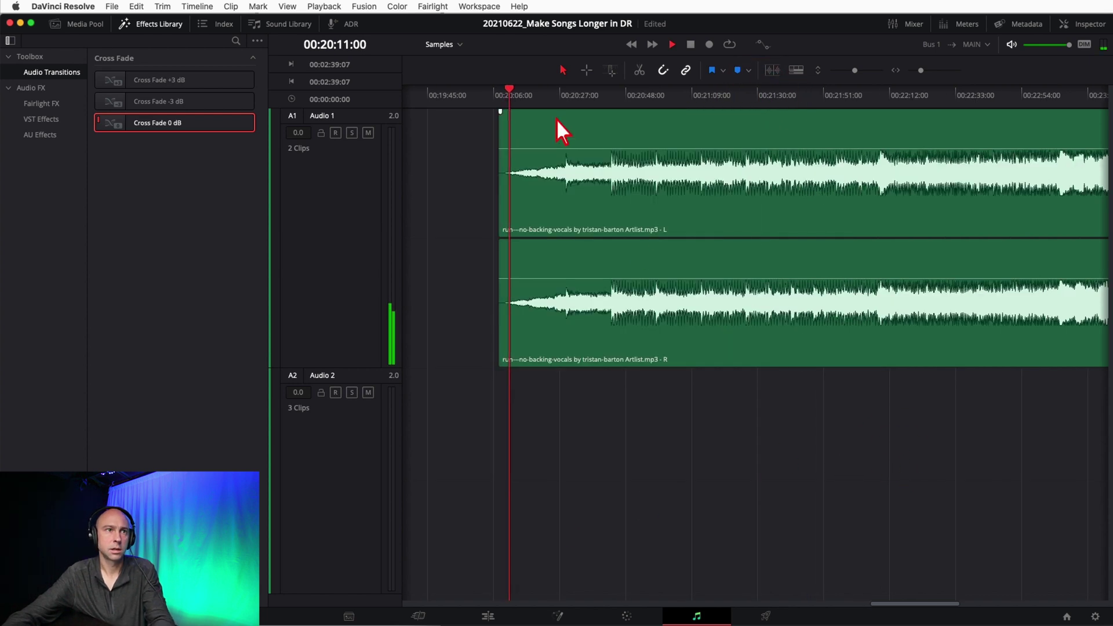
pyautogui.click(528, 98)
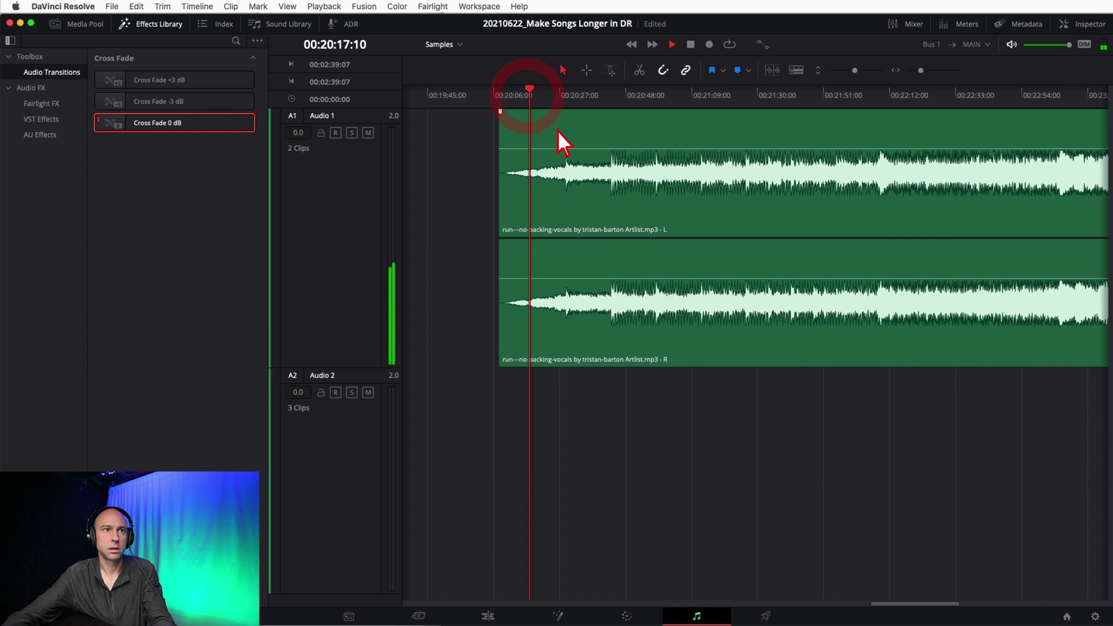
pyautogui.click(556, 98)
pyautogui.press('space')
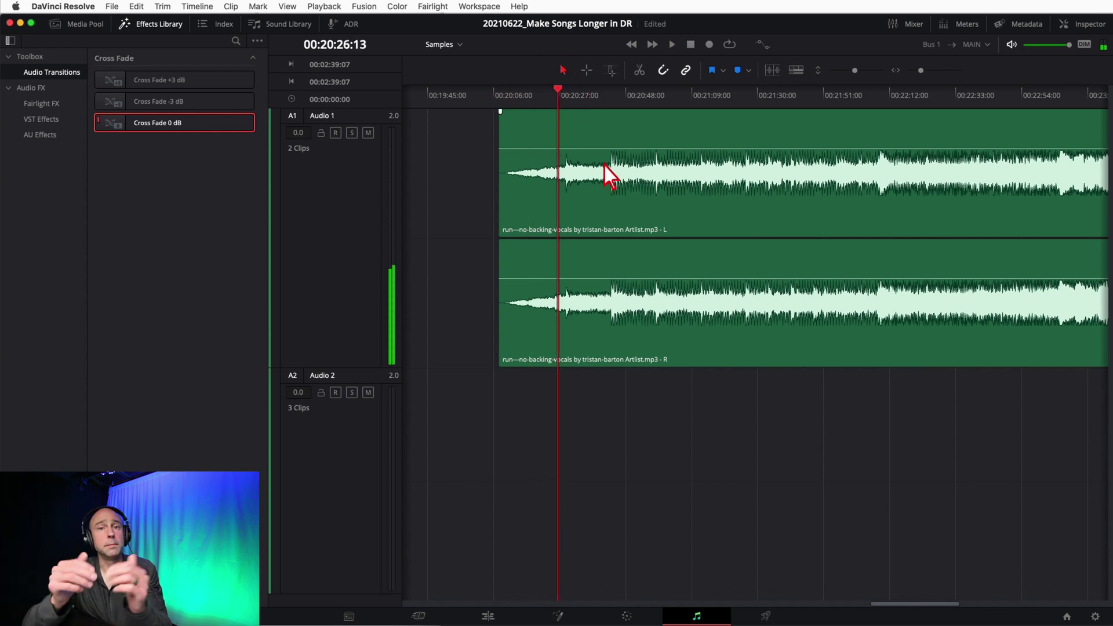
# Play the run---no-backing-vocals song on Audio 1 from about 00:20:49 and through the build-up between 00:21:57 and 00:22:10.
pyautogui.click(629, 99)
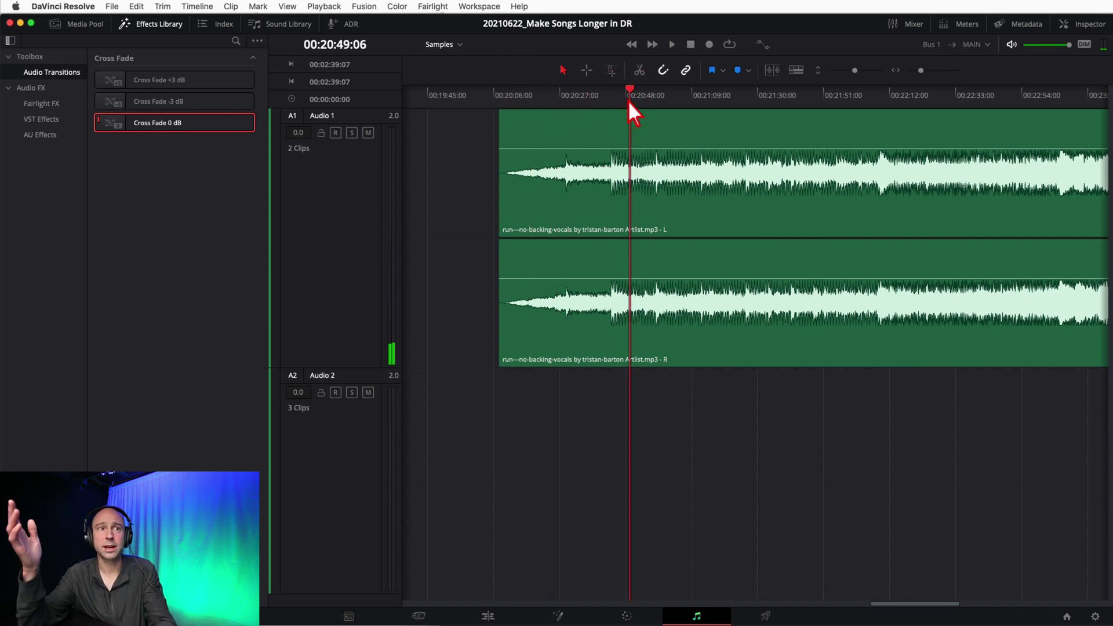
pyautogui.press('space')
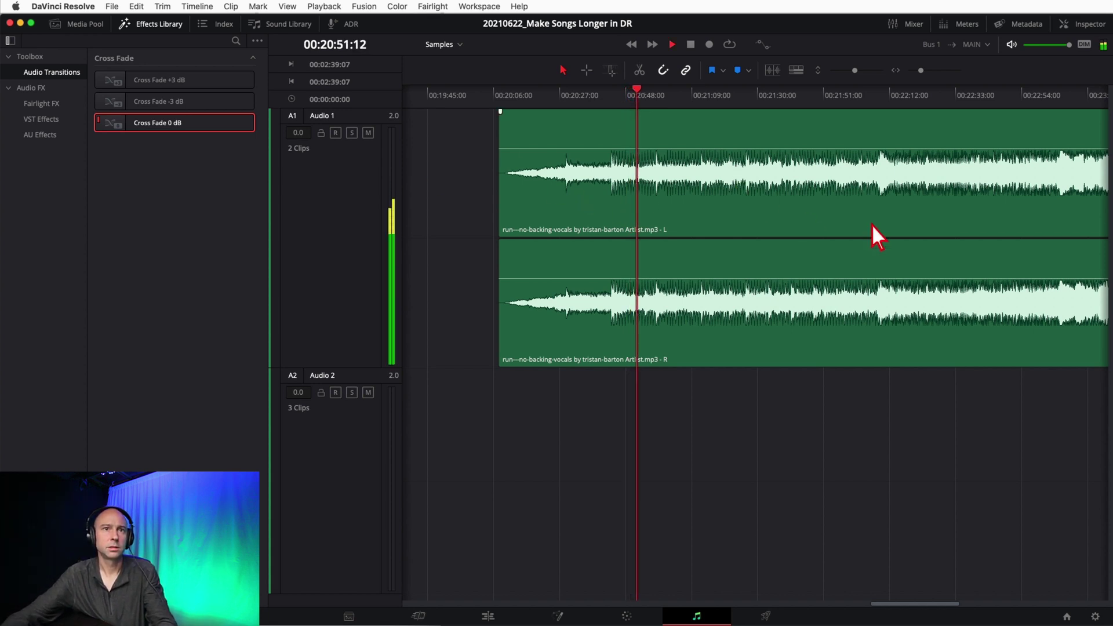
pyautogui.click(915, 219)
pyautogui.click(832, 97)
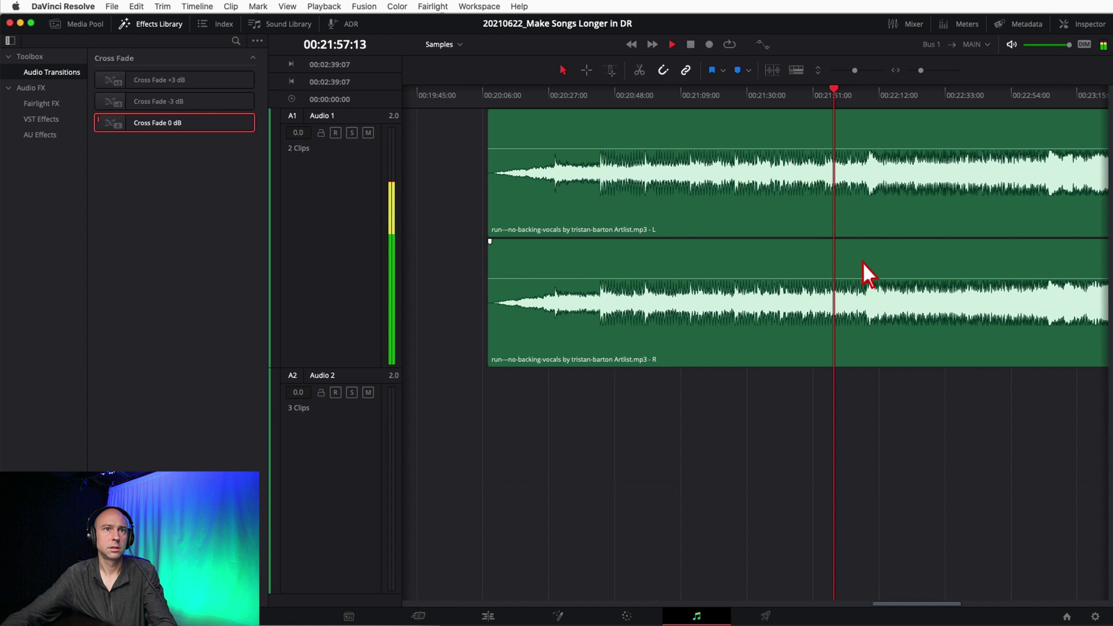
pyautogui.click(862, 96)
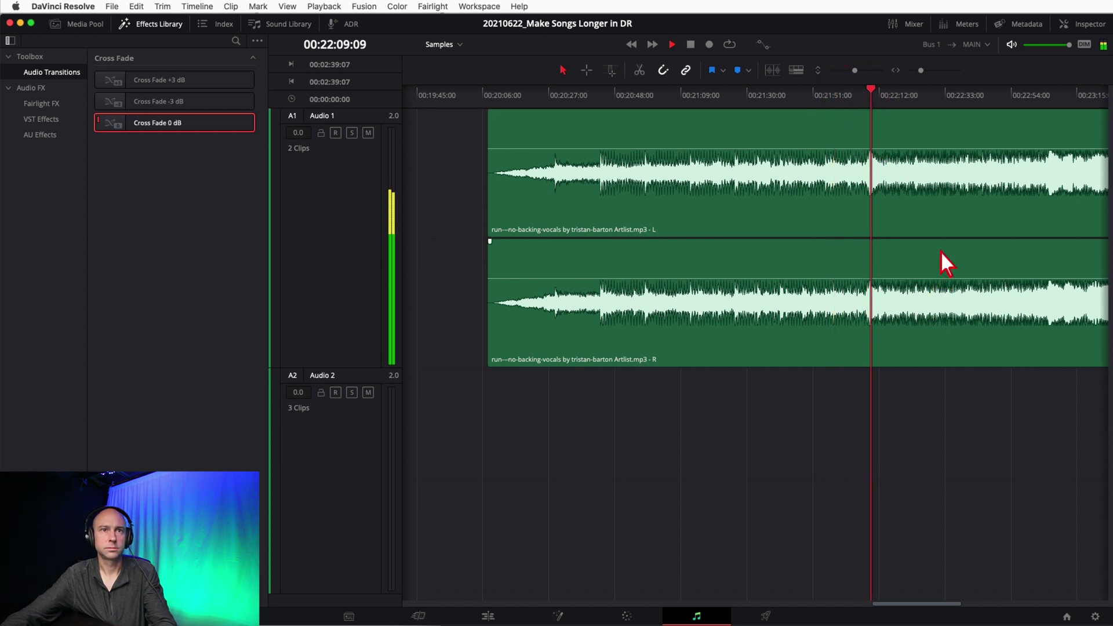
pyautogui.press('space')
pyautogui.hscroll(5, 979, 203)
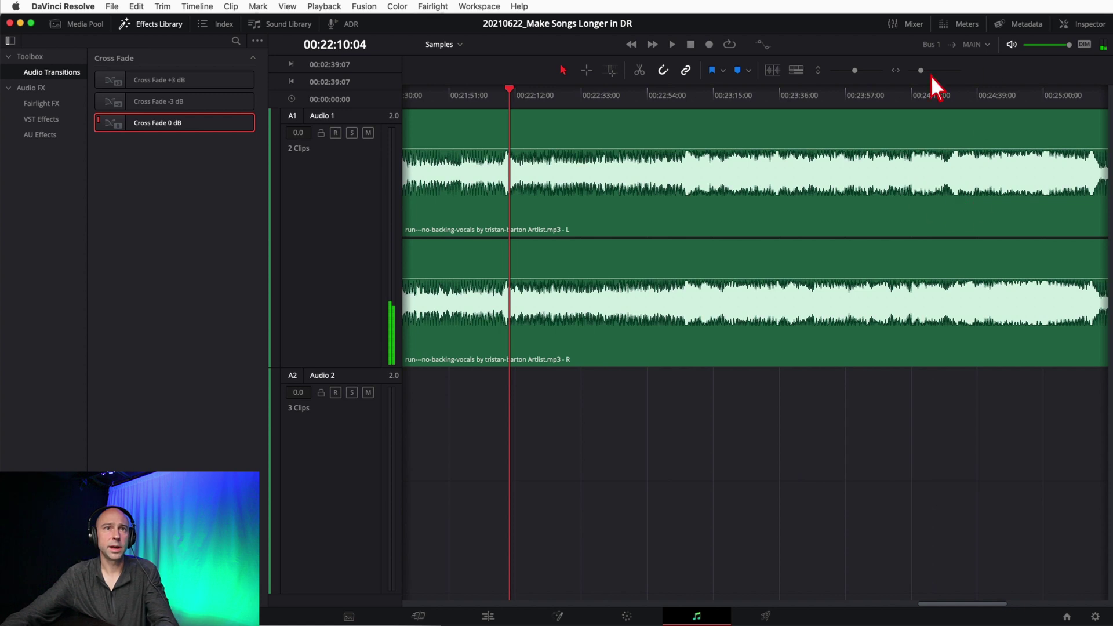
# Select the whole run---no-backing-vocals clip on Audio 1 as a range and copy it to Audio 2 directly below.
pyautogui.moveTo(921, 70); pyautogui.dragTo(918, 71)
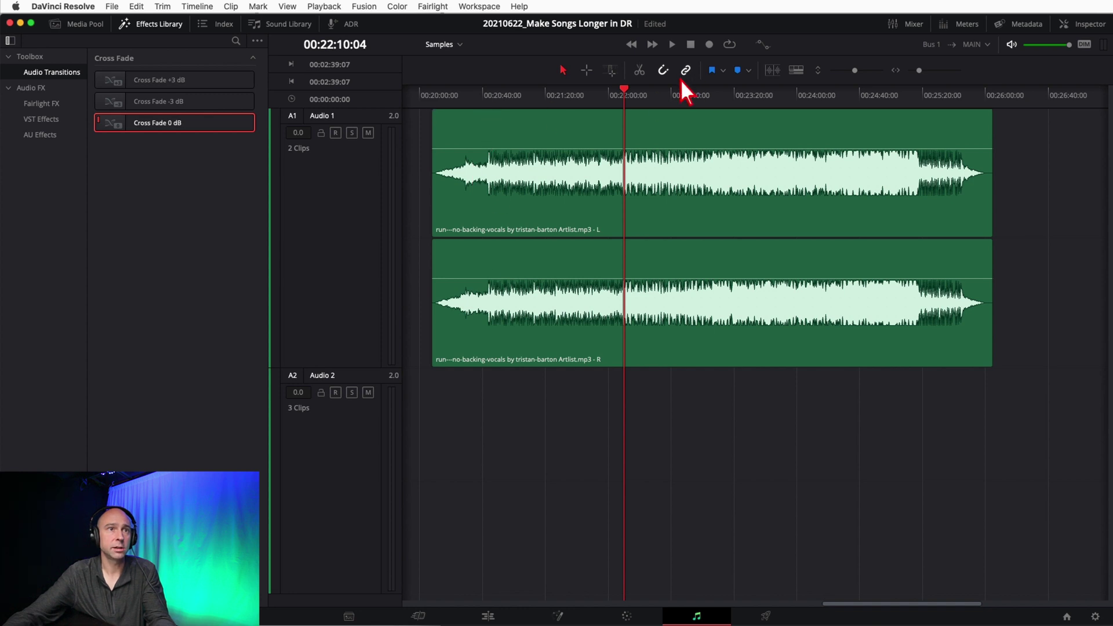
pyautogui.click(611, 70)
pyautogui.moveTo(490, 409); pyautogui.dragTo(798, 288)
pyautogui.moveTo(802, 433); pyautogui.dragTo(986, 220)
pyautogui.click(1012, 428)
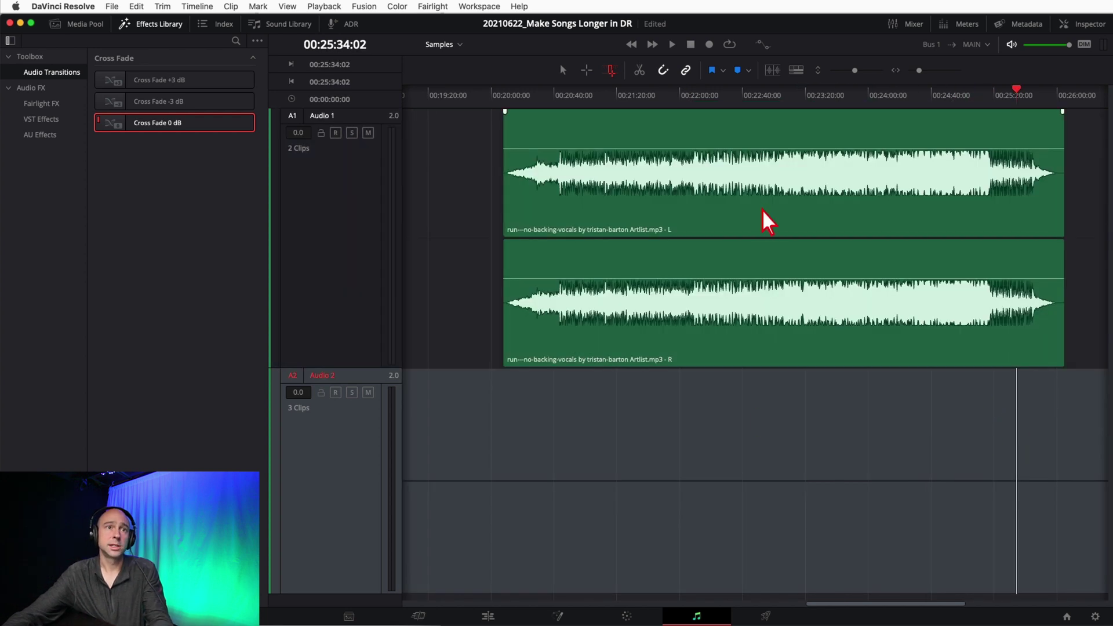
pyautogui.doubleClick(753, 179)
pyautogui.moveTo(626, 346); pyautogui.dragTo(618, 466)
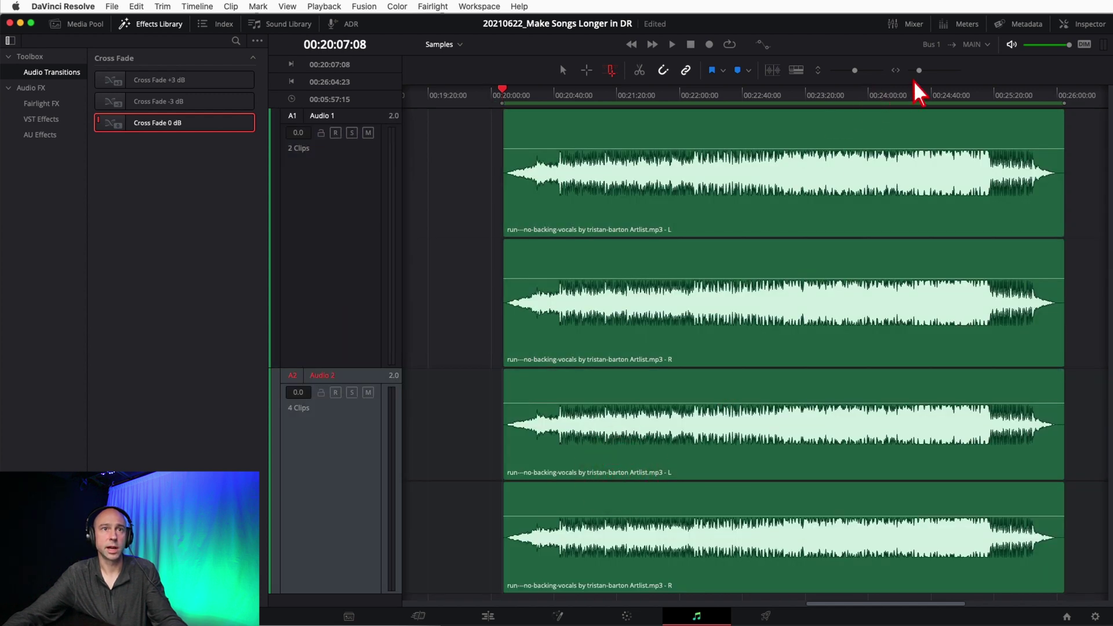
pyautogui.click(882, 510)
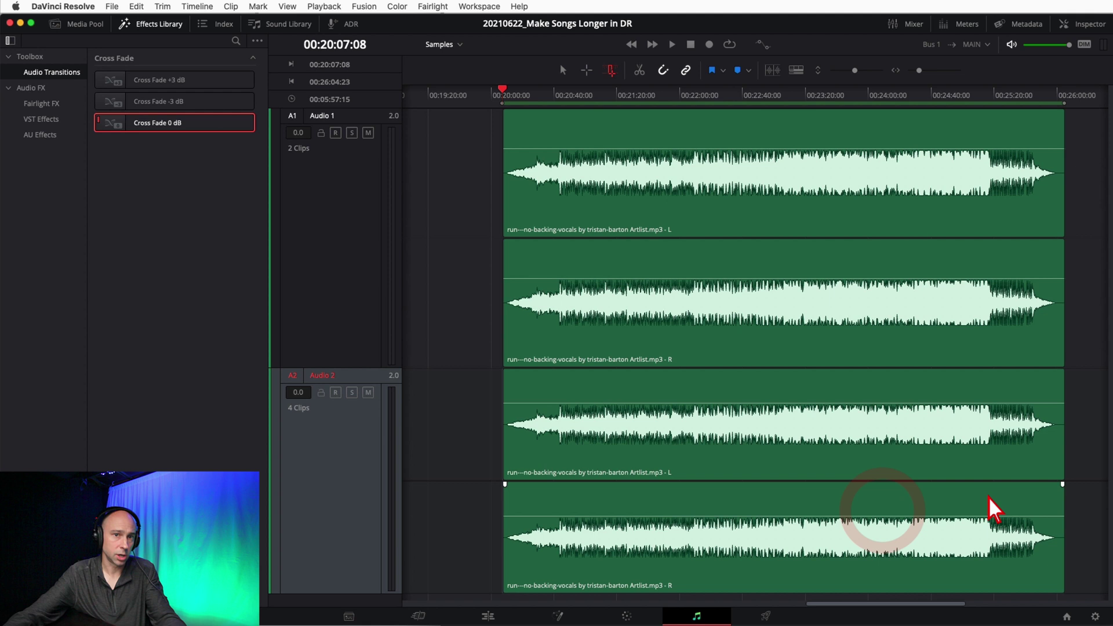
# Mute Audio 1 and shrink its track, and play the copy on Audio 2 at its start and at the drop near 00:25:16.
pyautogui.click(368, 133)
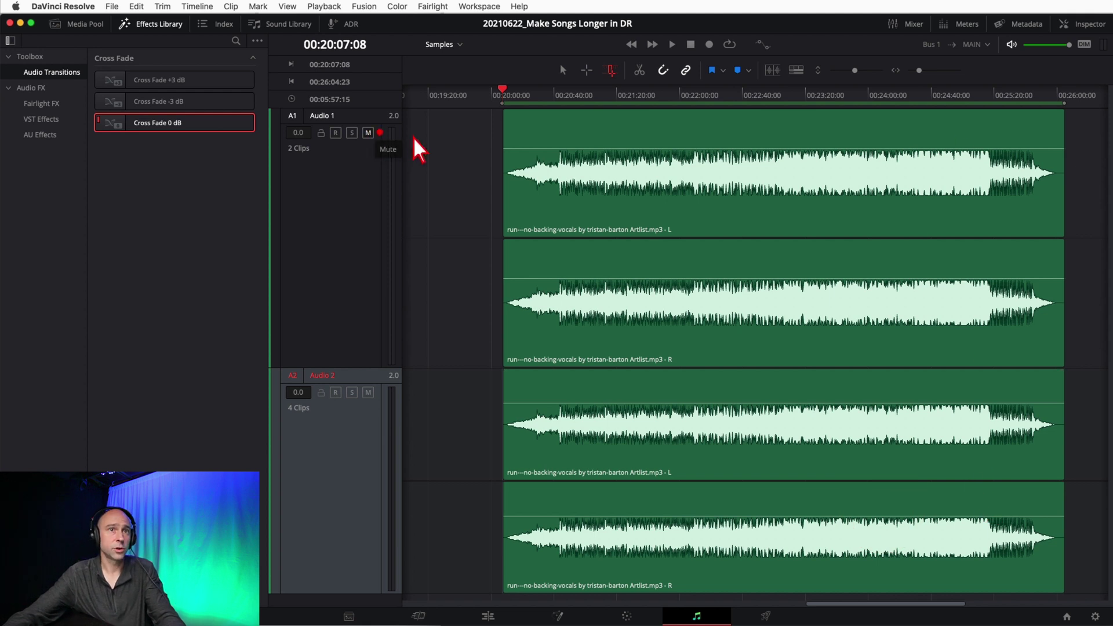
pyautogui.moveTo(348, 370); pyautogui.dragTo(360, 160)
pyautogui.press('space')
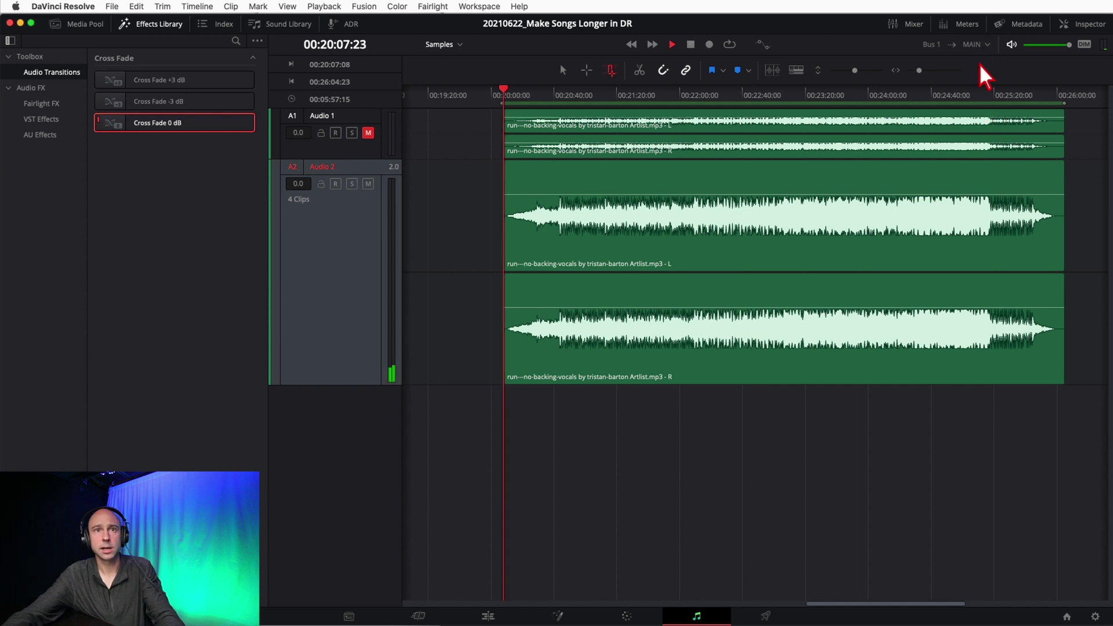
pyautogui.click(980, 99)
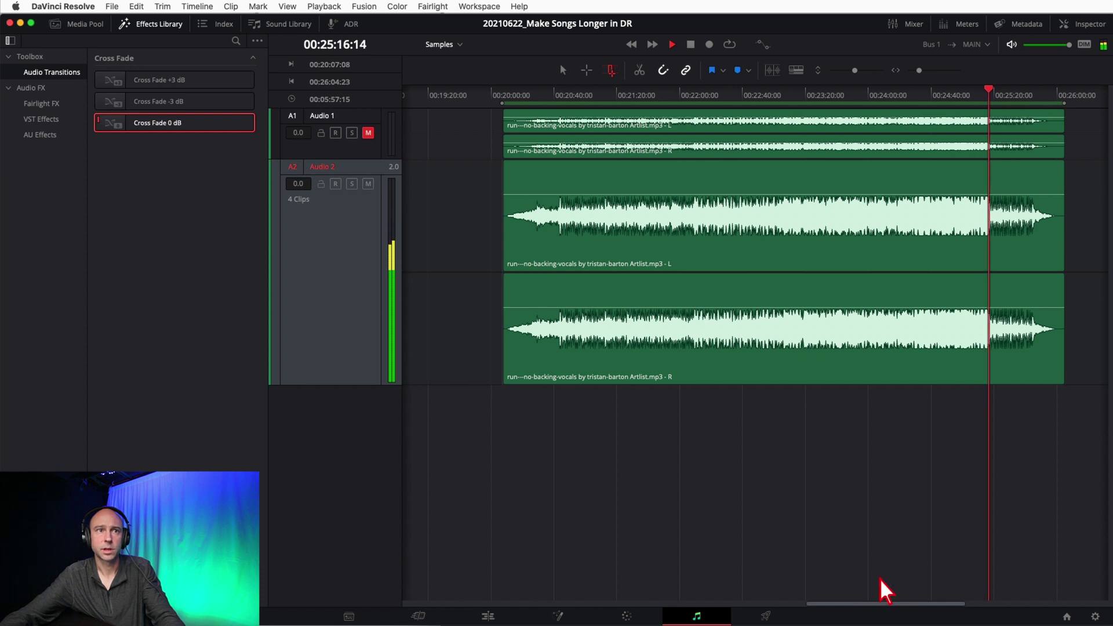
pyautogui.press('space')
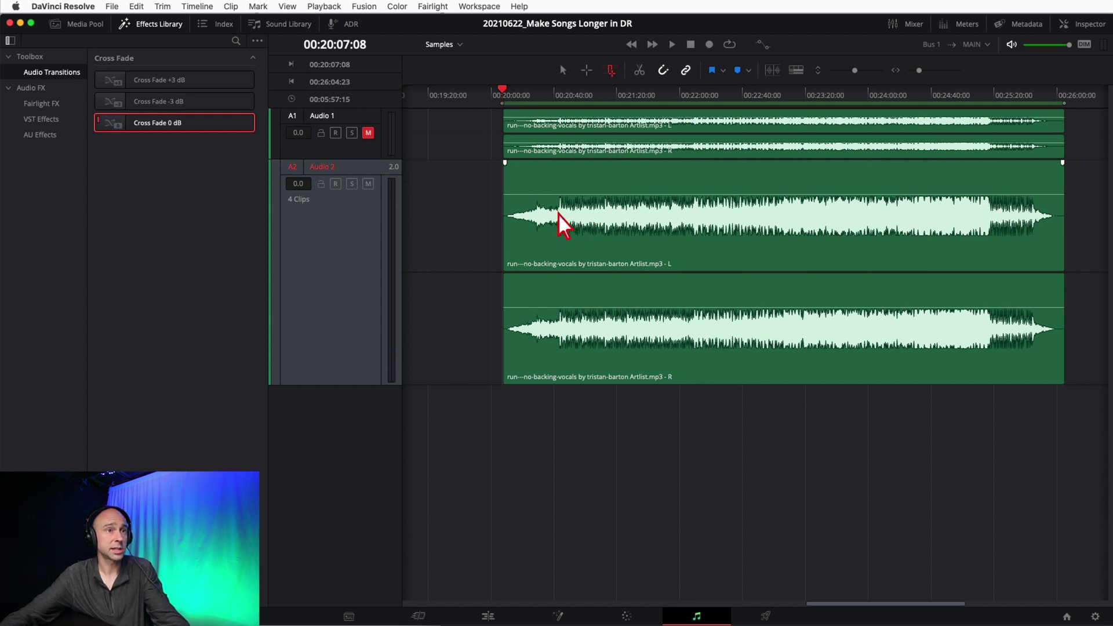
# Duplicate the song clip after itself on Audio 2 and trim away the outro and intro so the two clips join at 00:25:18:17.
pyautogui.click(562, 70)
pyautogui.moveTo(551, 242); pyautogui.dragTo(1082, 255)
pyautogui.hscroll(5, 924, 538)
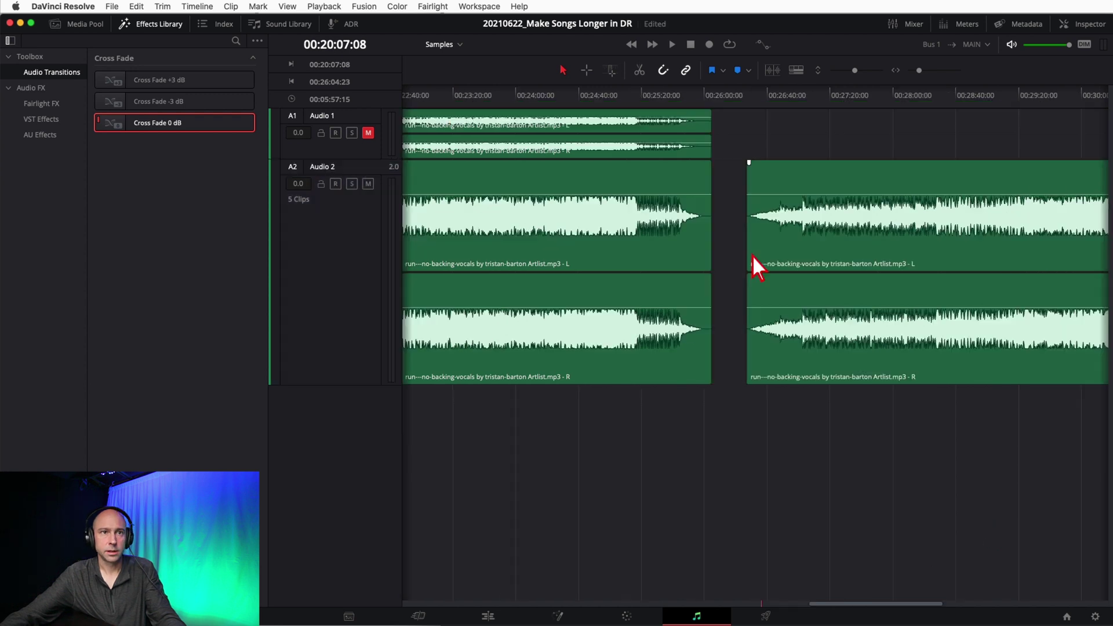
pyautogui.moveTo(751, 250); pyautogui.dragTo(677, 269)
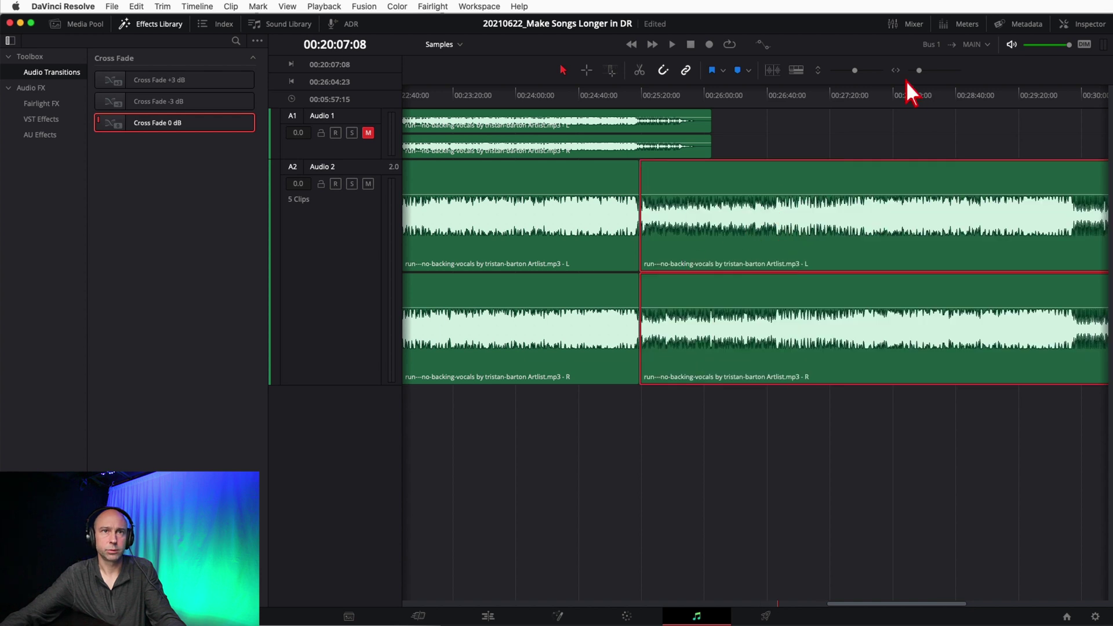
# Examine the join at 00:25:18:17 on Audio 2 up close and play across it from about 00:25:16.
pyautogui.moveTo(918, 70); pyautogui.dragTo(923, 70)
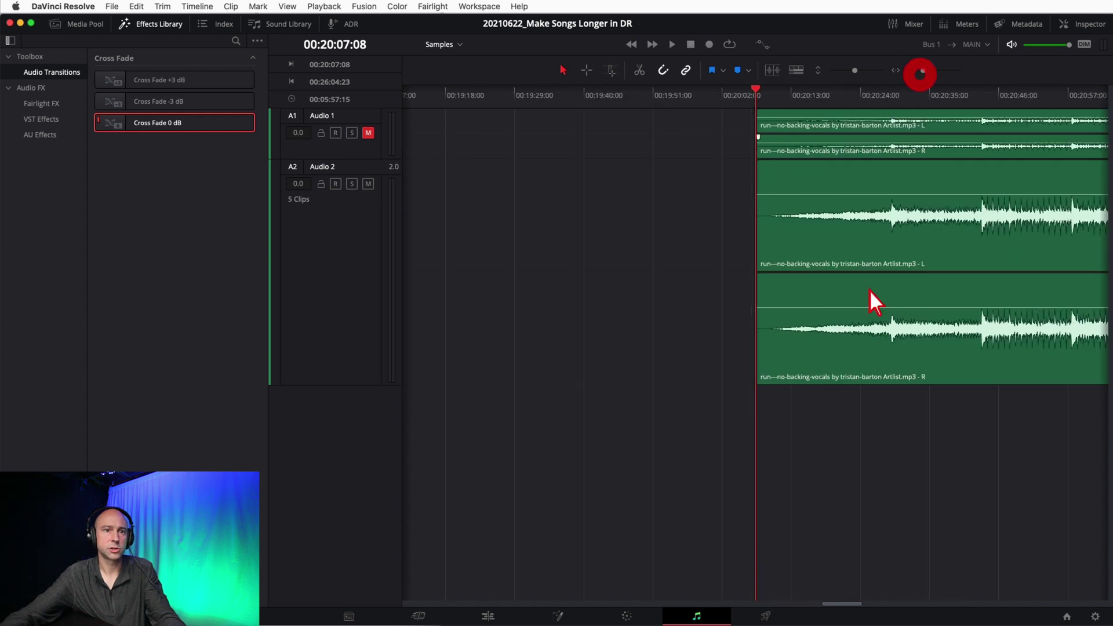
pyautogui.press('Down')
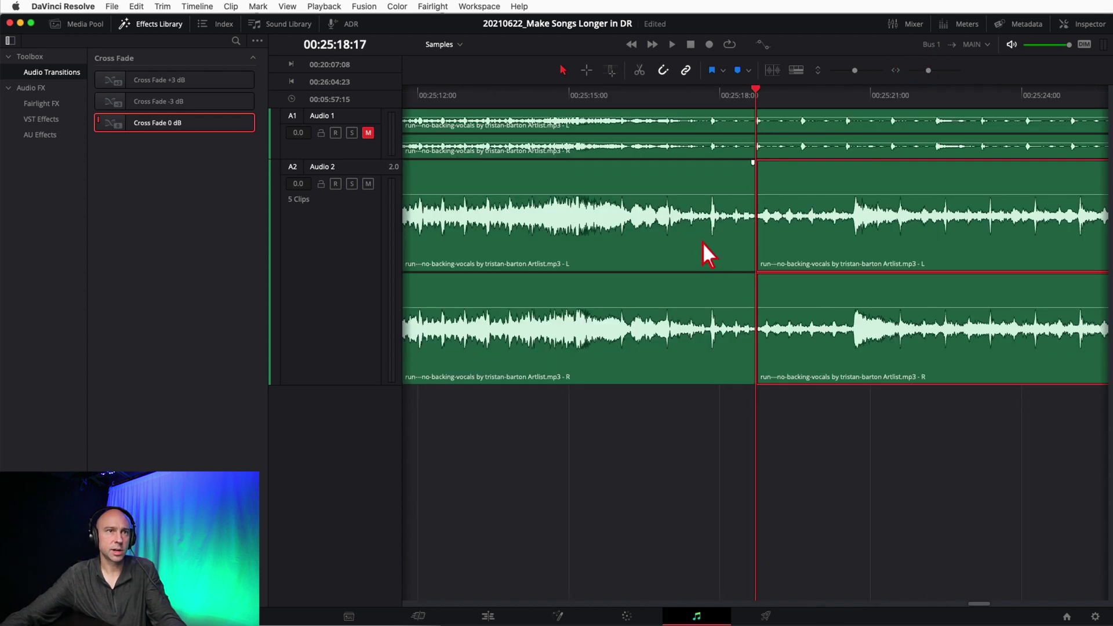
pyautogui.click(649, 96)
pyautogui.press('space')
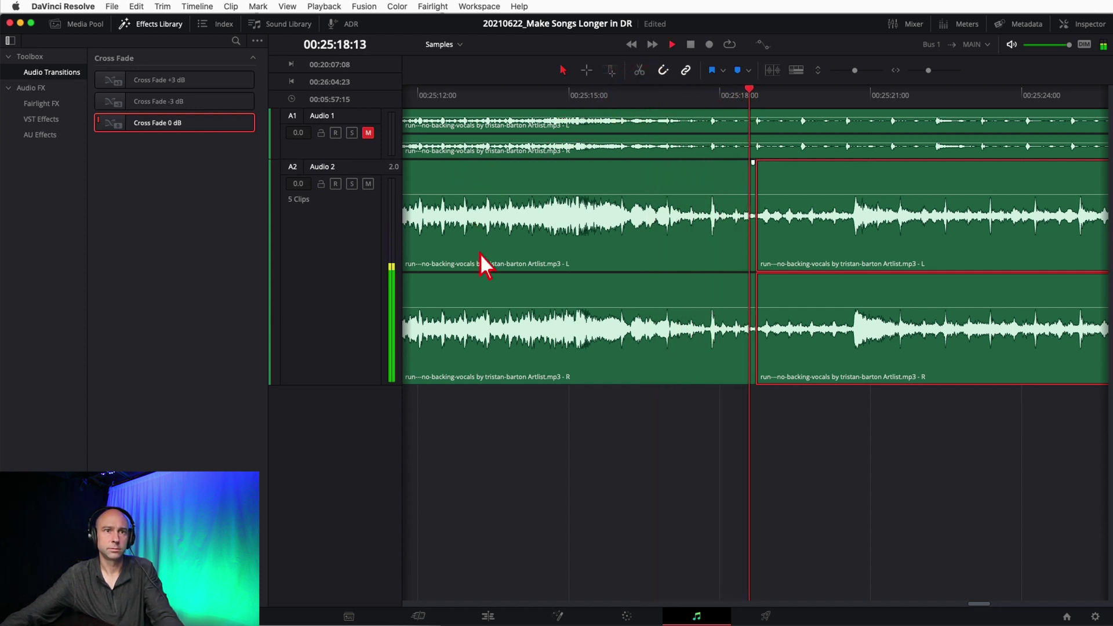
pyautogui.press('space')
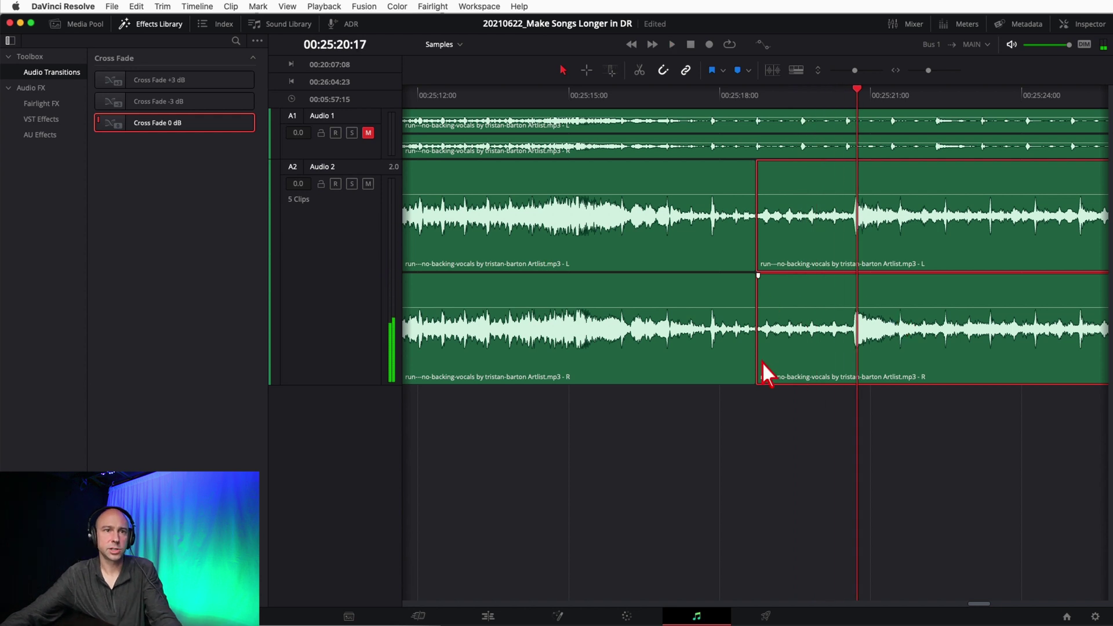
# Trim the second clip's start to its strong beat about 2 seconds in, close the gap at 00:25:18:17, and play across the join.
pyautogui.moveTo(760, 363); pyautogui.dragTo(799, 364)
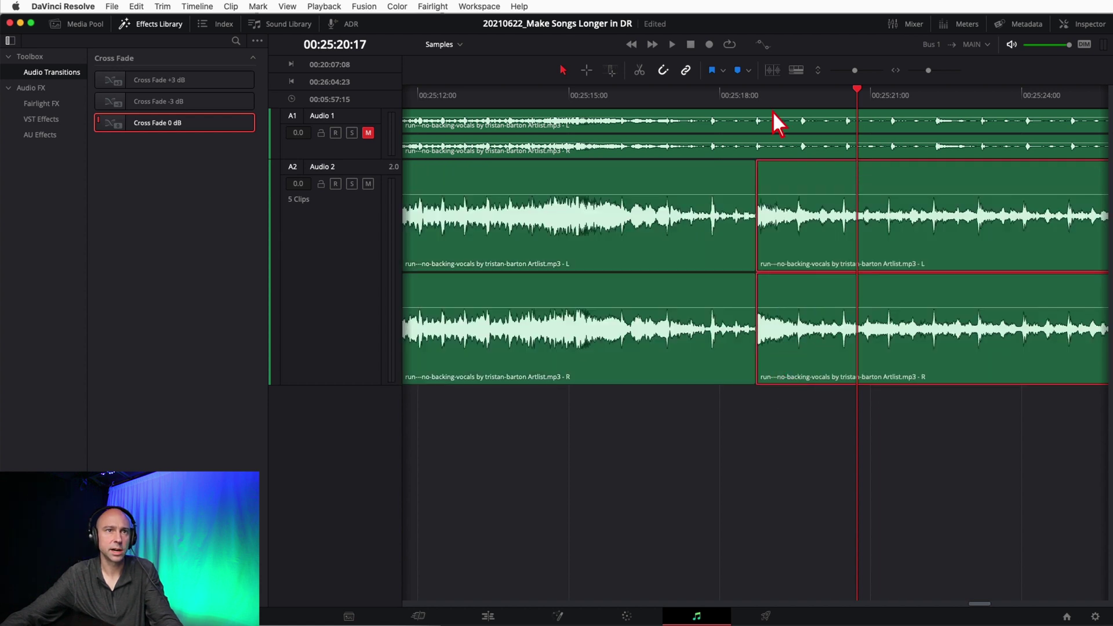
pyautogui.click(697, 96)
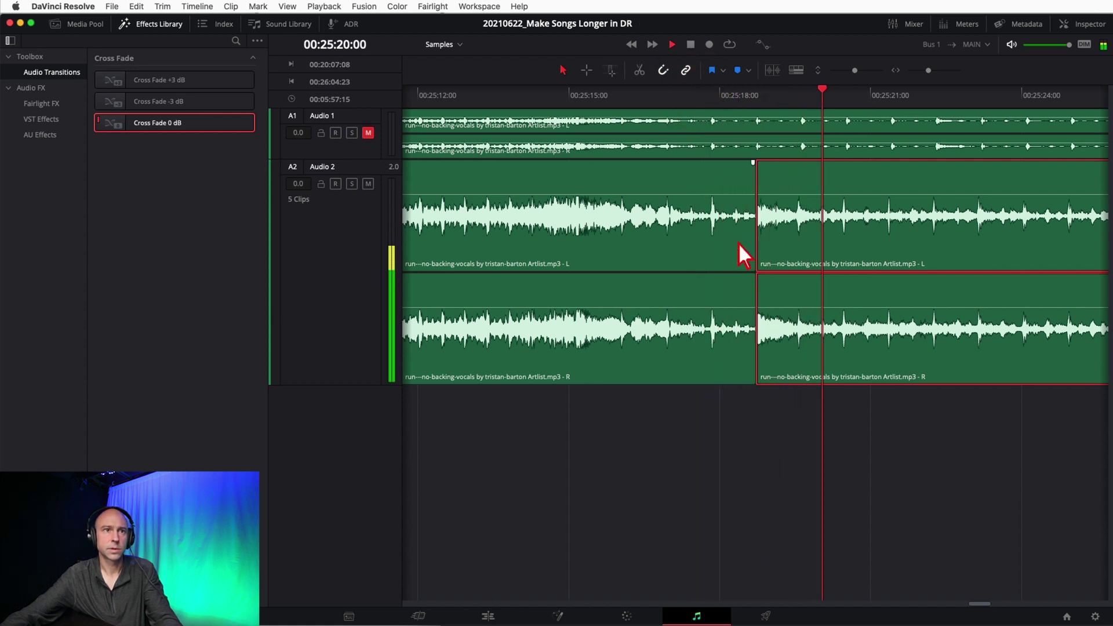
pyautogui.click(648, 93)
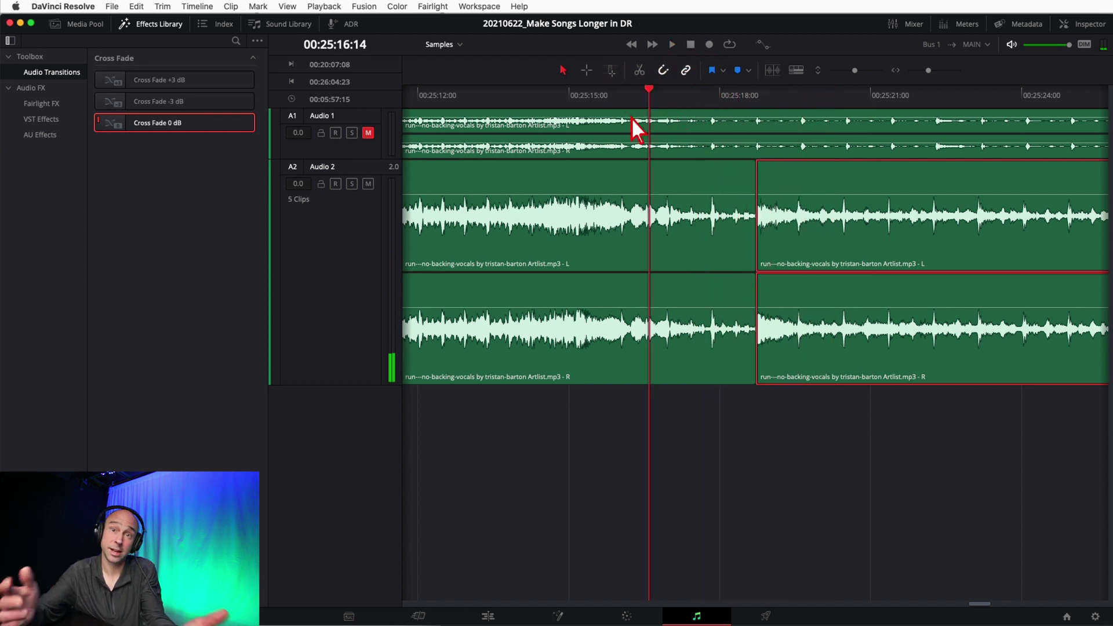
# Add a 1-second Cross Fade 0 dB centred on the join near 00:25:18:17 on Audio 2 and play across it from 00:25:17:19.
pyautogui.press('space')
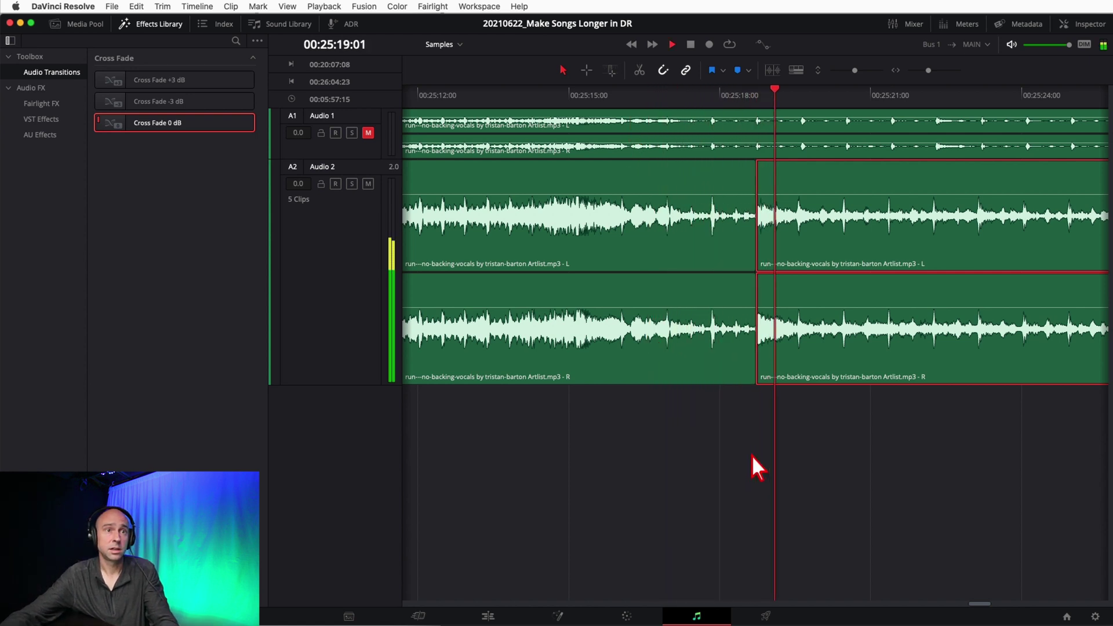
pyautogui.press('space')
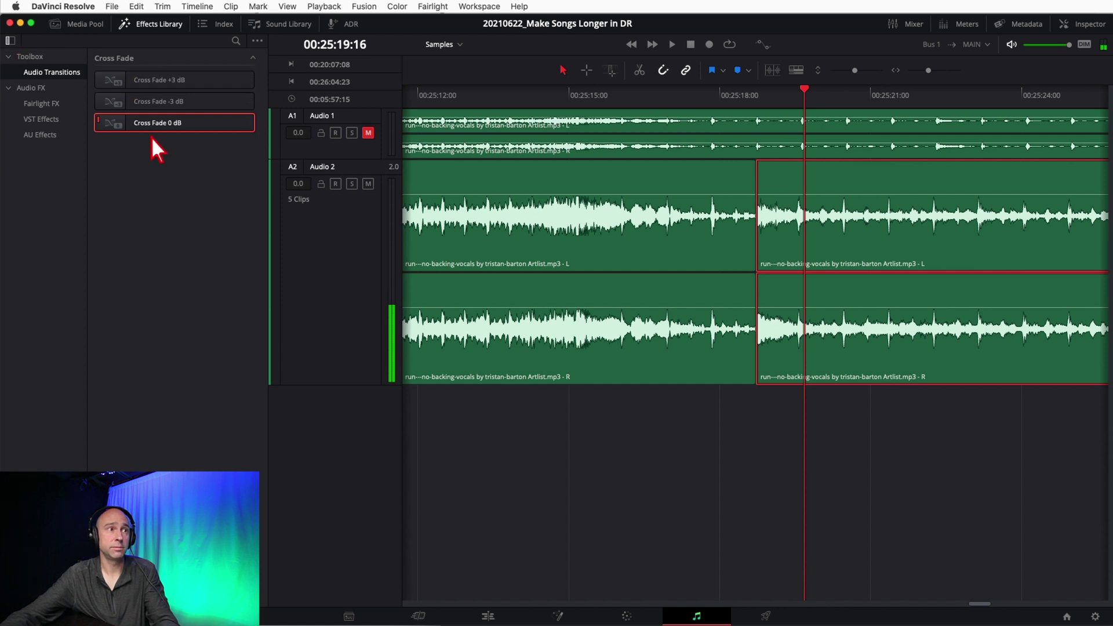
pyautogui.press('shift+super+a')
pyautogui.moveTo(146, 131); pyautogui.dragTo(752, 209)
pyautogui.click(1083, 23)
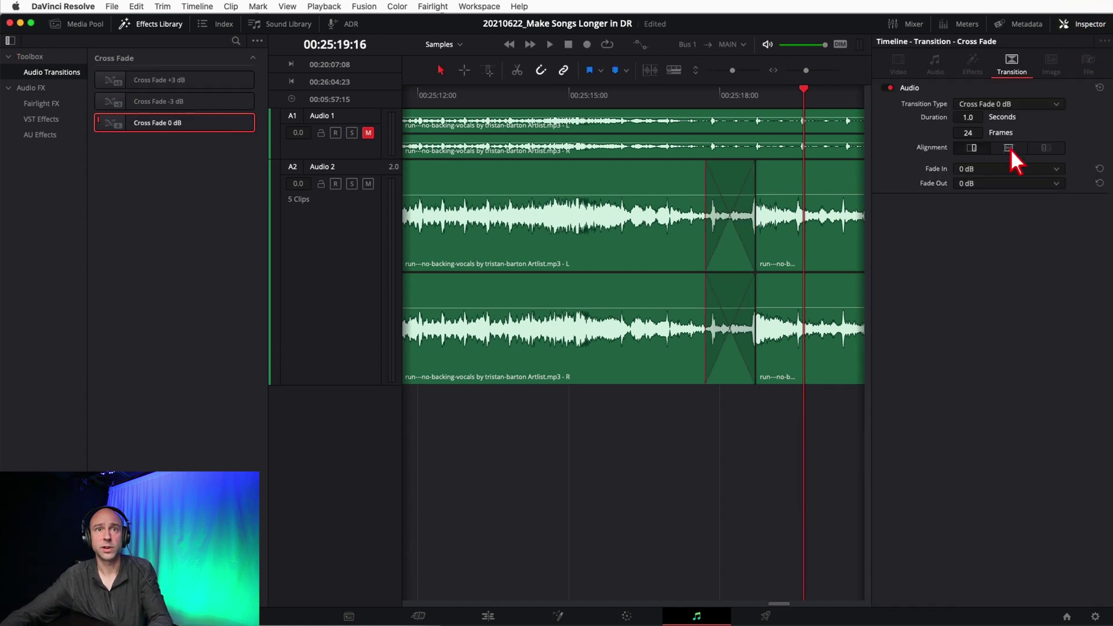
pyautogui.click(1011, 149)
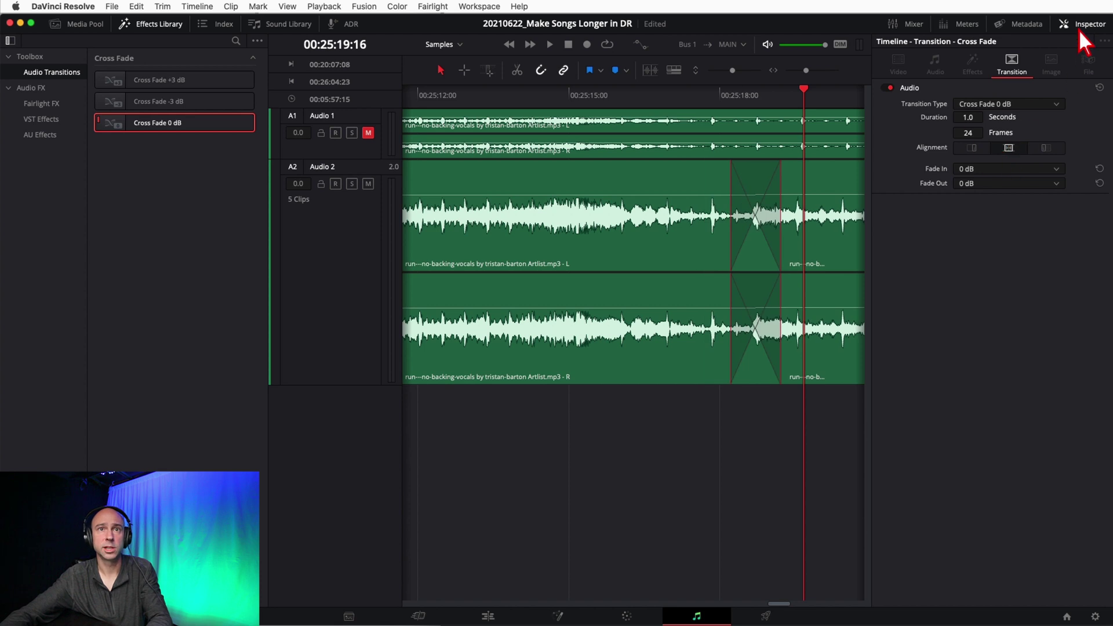
pyautogui.click(1081, 27)
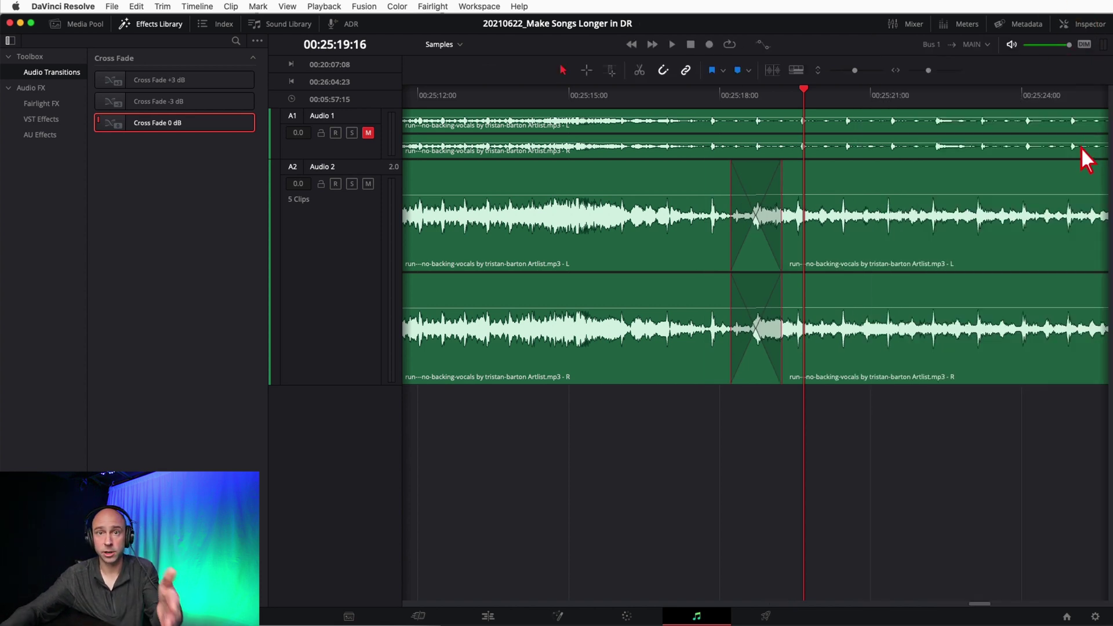
pyautogui.click(709, 104)
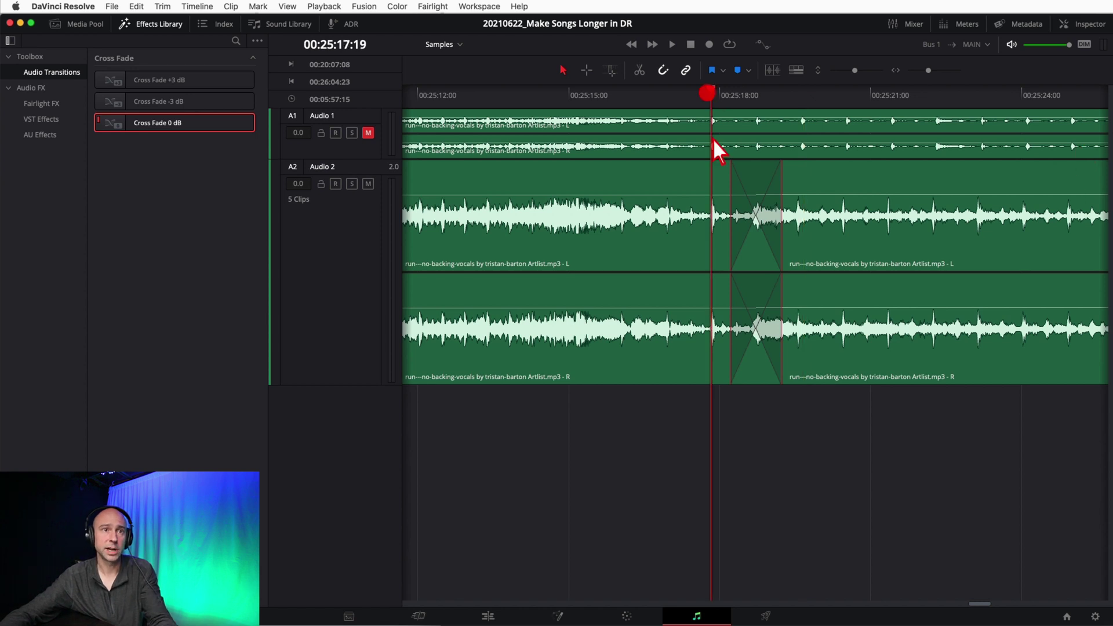
pyautogui.press('space')
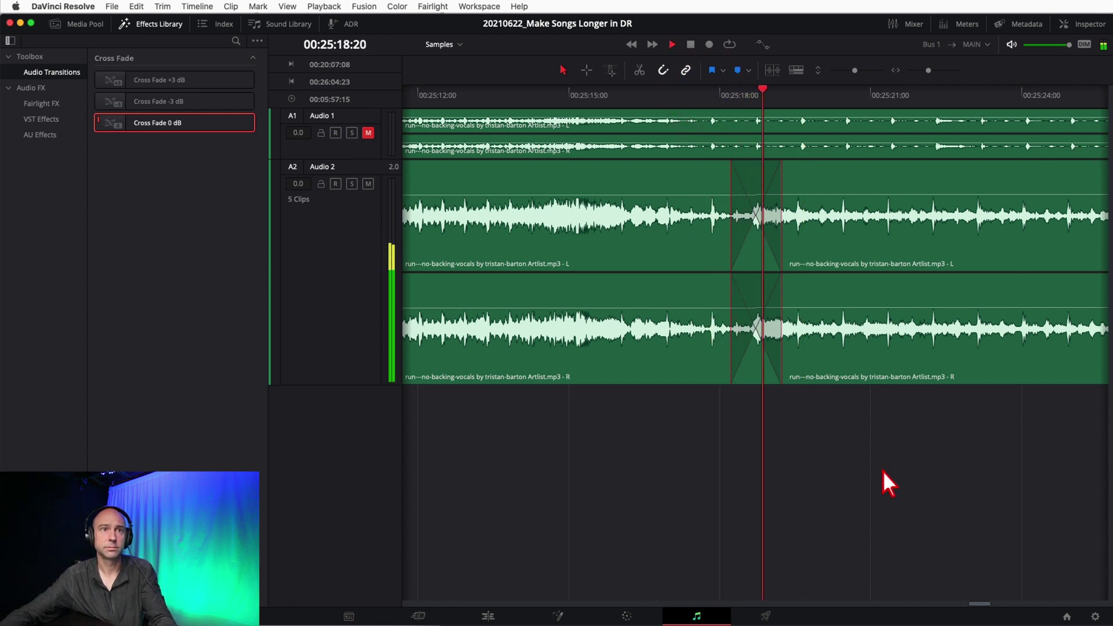
pyautogui.press('space')
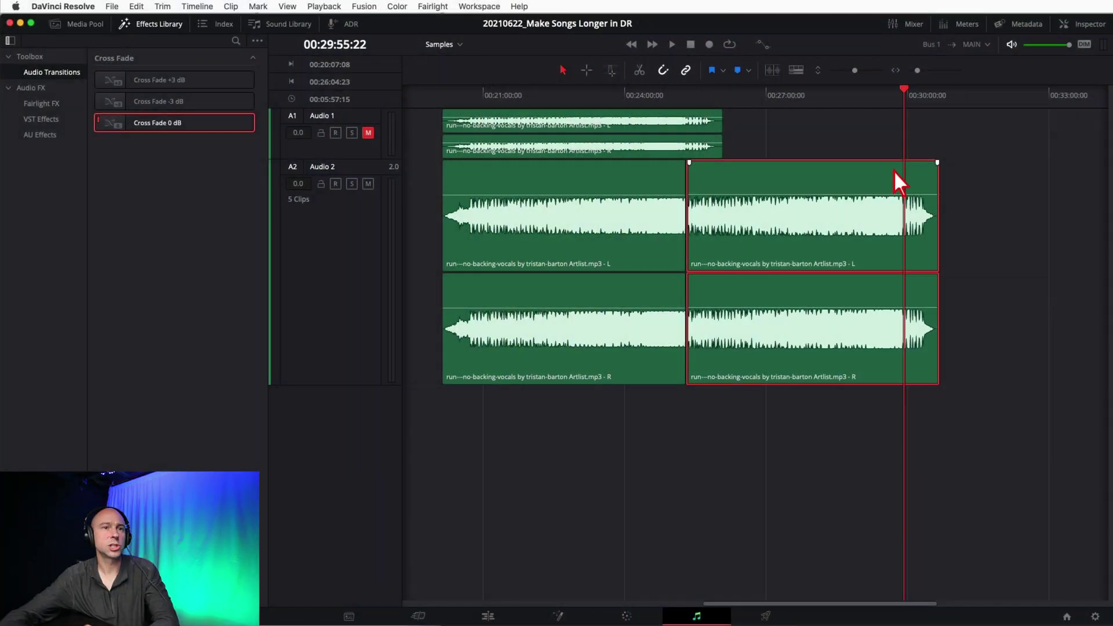
# Copy the second song clip over its own outro on Audio 2 and centre a 1-second Cross Fade 0 dB on the new join.
pyautogui.moveTo(746, 258); pyautogui.dragTo(974, 250)
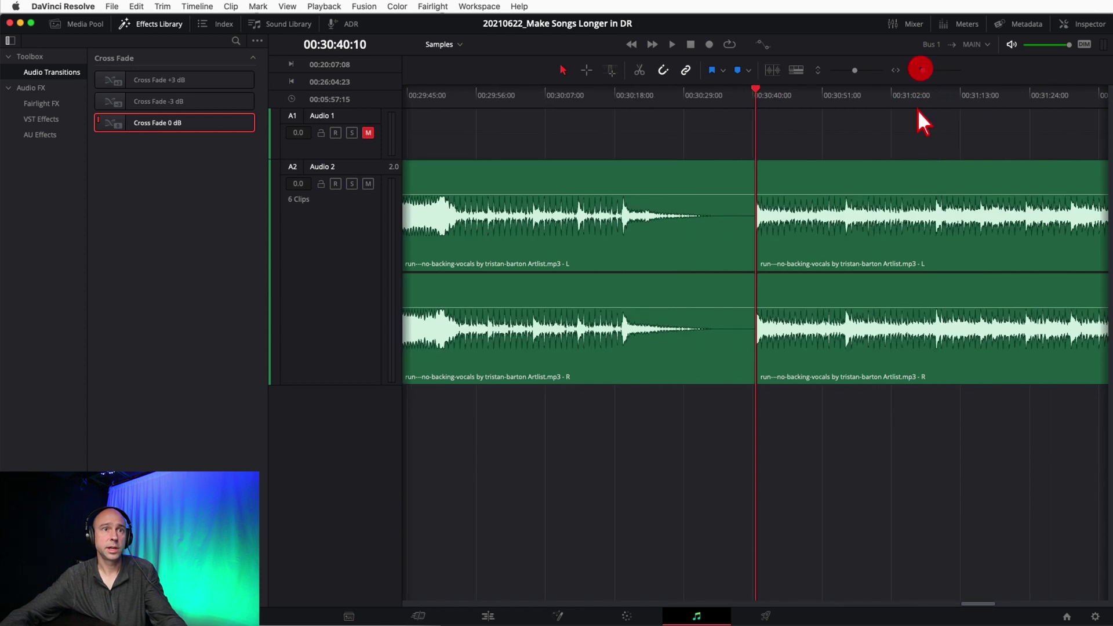
pyautogui.moveTo(887, 248); pyautogui.dragTo(593, 238)
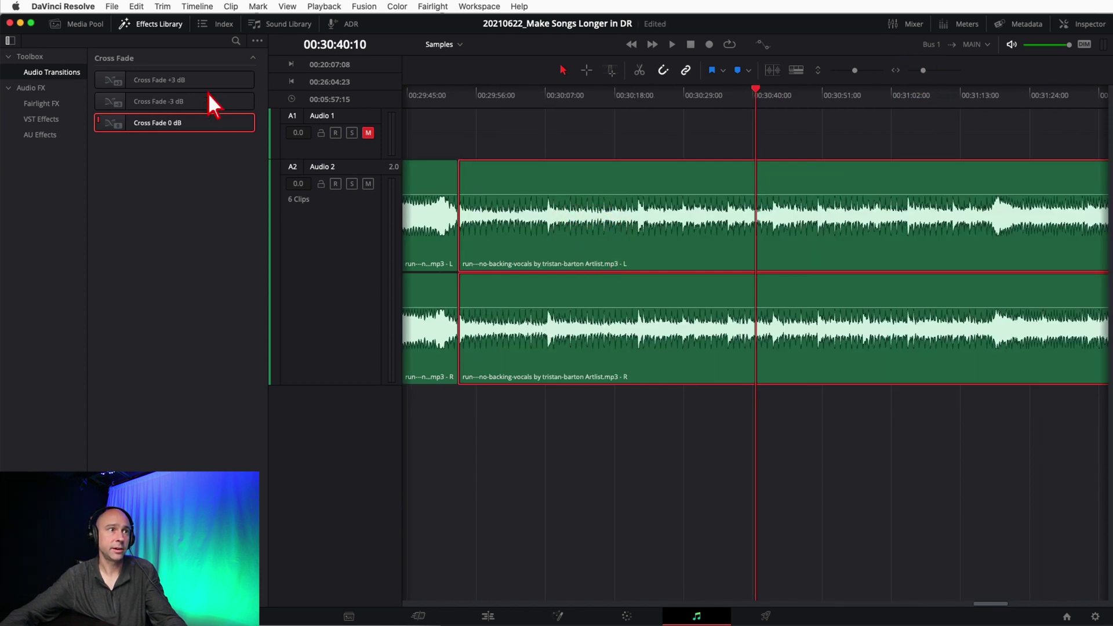
pyautogui.moveTo(365, 145); pyautogui.dragTo(453, 237)
pyautogui.click(1083, 24)
pyautogui.click(1008, 147)
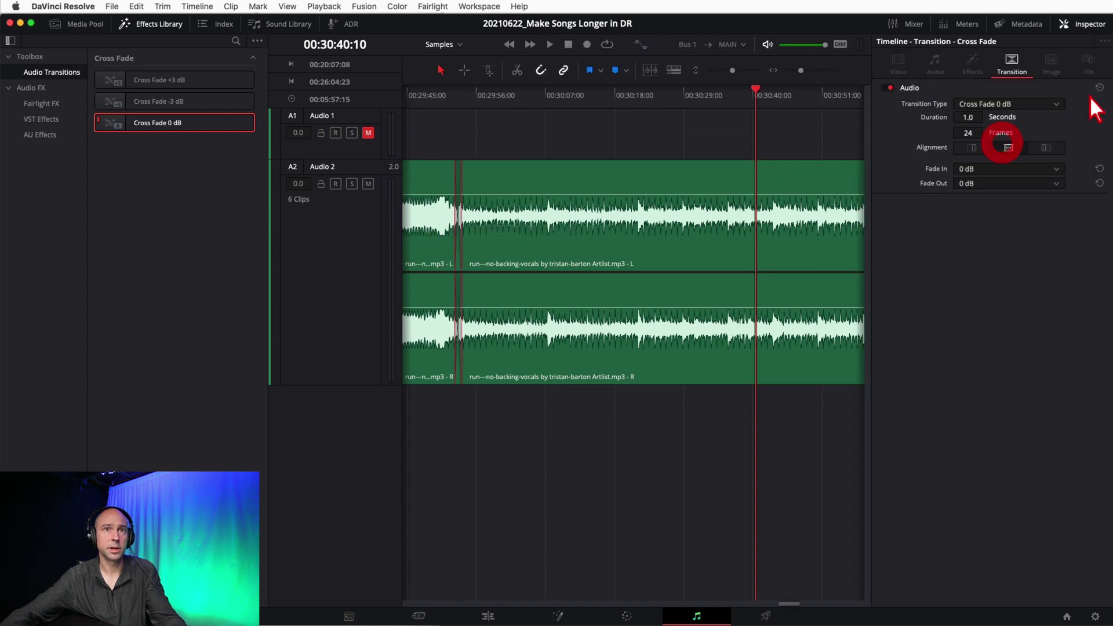
pyautogui.click(1081, 23)
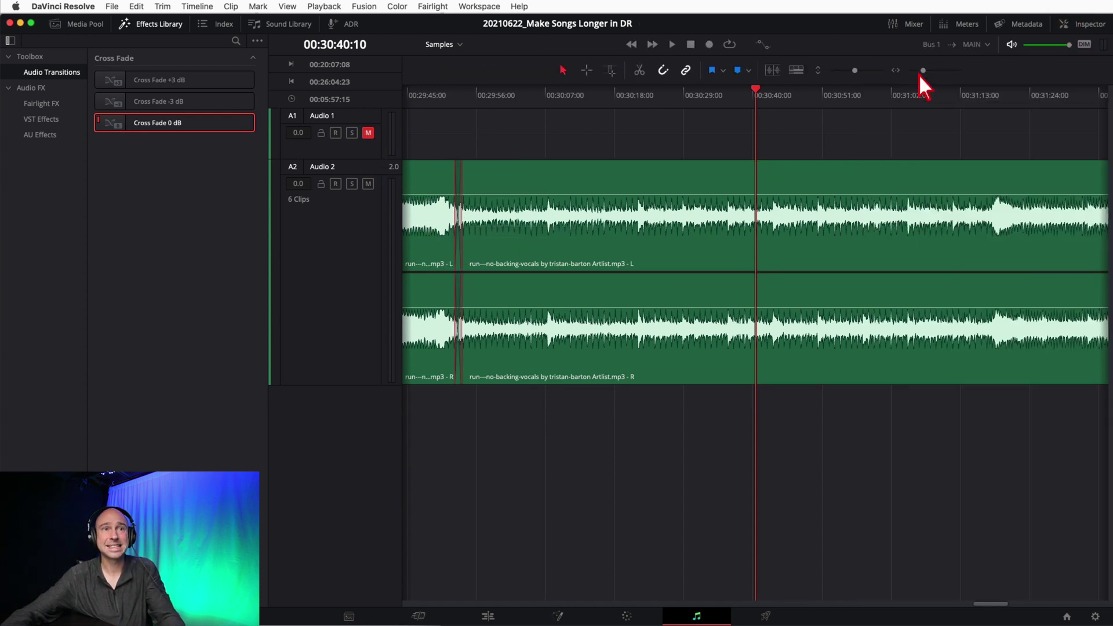
# Split the last song clip on Audio 2 at the start of its quiet outro, at 00:34:28:22.
pyautogui.hscroll(10, 829, 146)
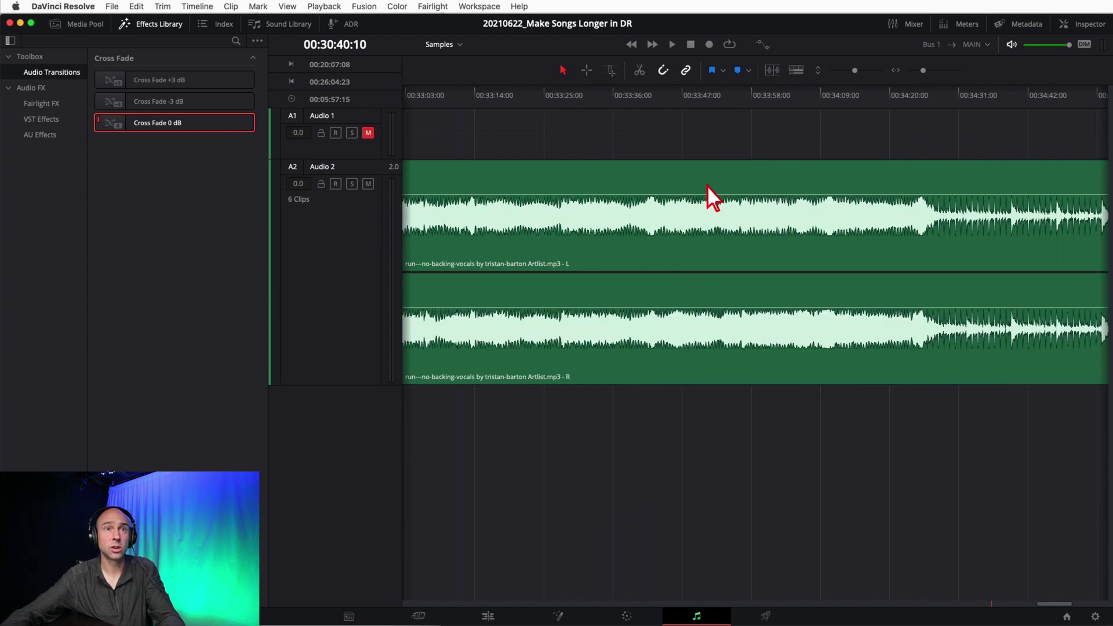
pyautogui.moveTo(921, 70); pyautogui.dragTo(917, 72)
pyautogui.hscroll(5, 924, 166)
pyautogui.click(912, 165)
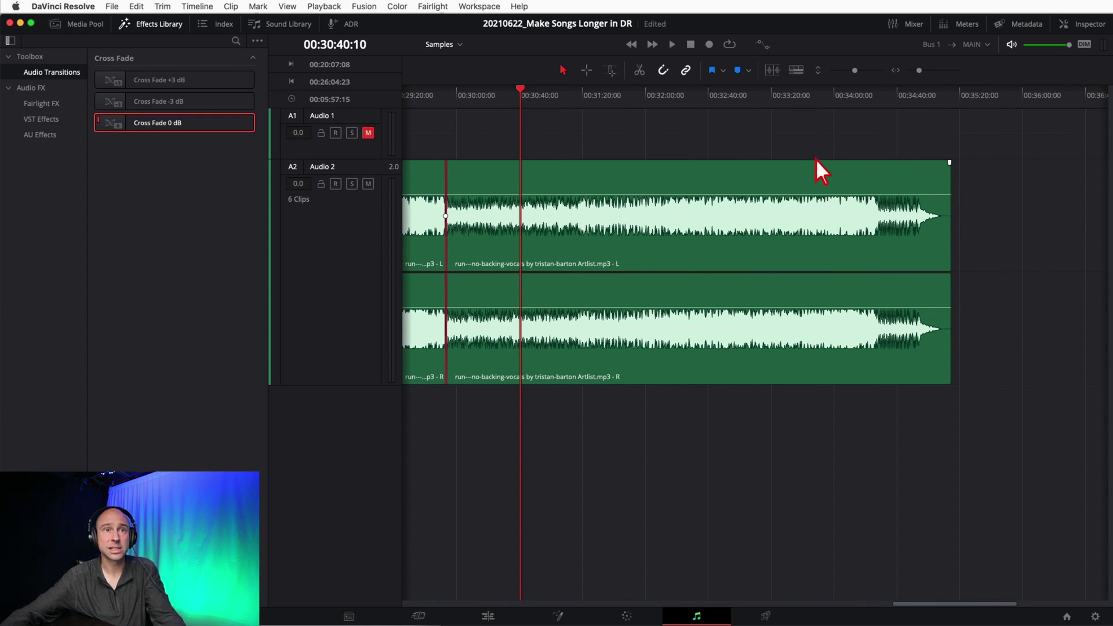
pyautogui.moveTo(866, 108); pyautogui.dragTo(875, 112)
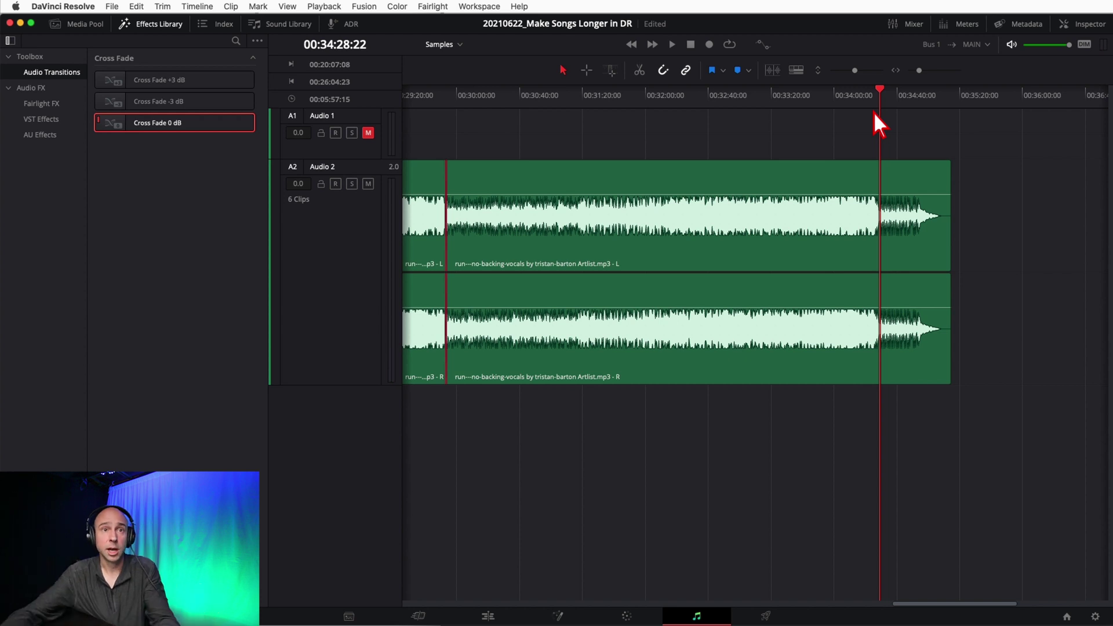
pyautogui.press('super+b')
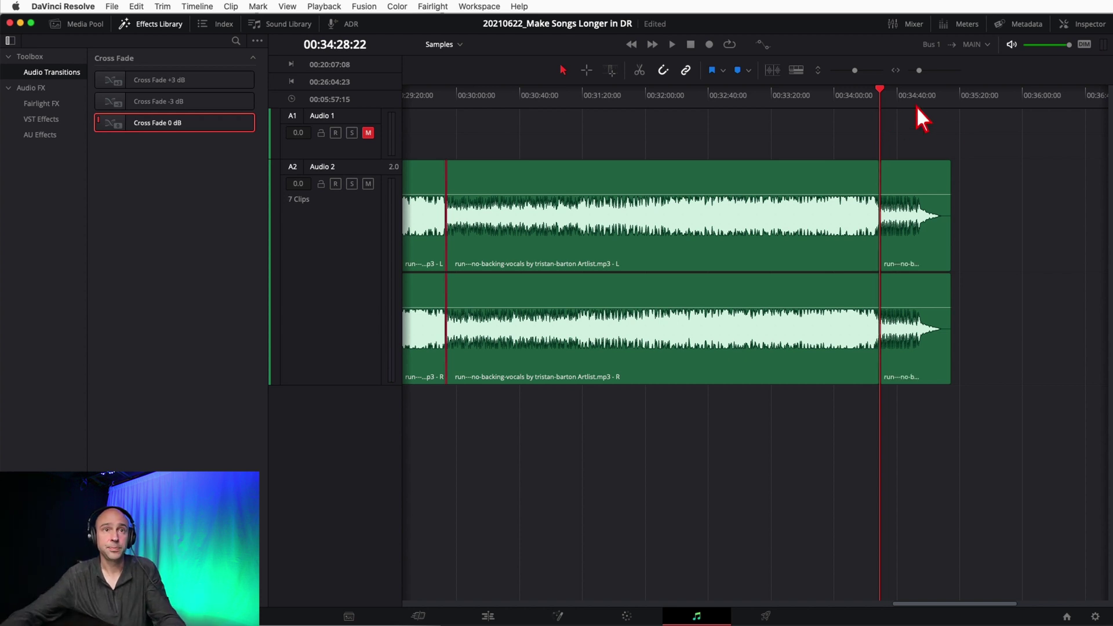
# Move the split-off outro back to about 00:30:24:18 over the last song clip and delete the leftover piece after it.
pyautogui.moveTo(924, 234); pyautogui.dragTo(541, 270)
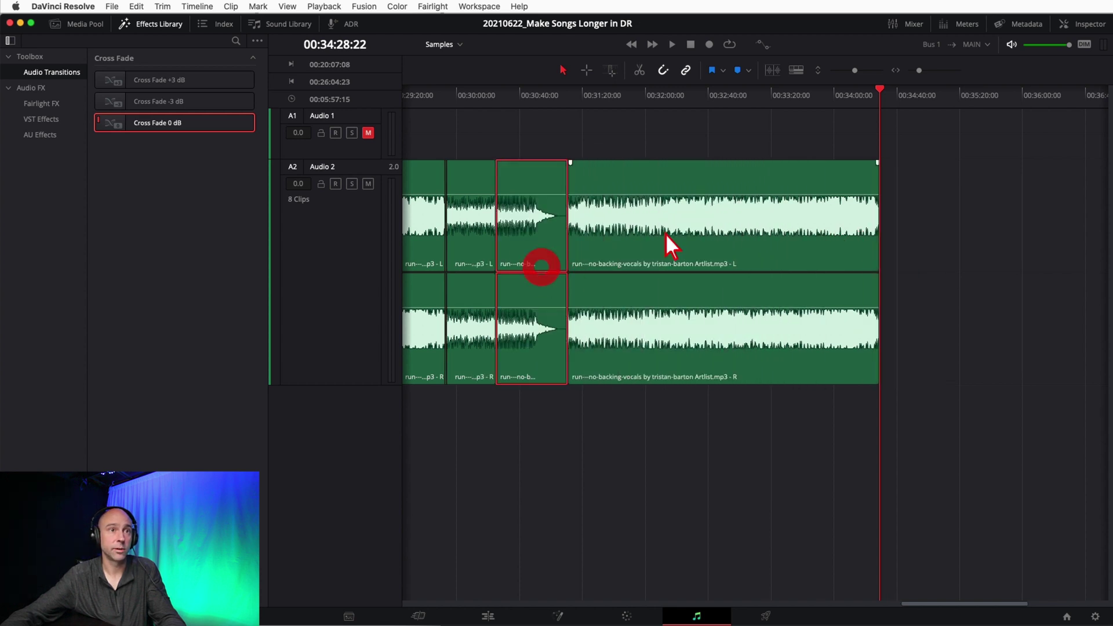
pyautogui.click(667, 241)
pyautogui.press('BackSpace')
# Examine the outro's join at 00:30:24:18 on Audio 2 up close and play across it.
pyautogui.click(502, 106)
pyautogui.moveTo(918, 71); pyautogui.dragTo(922, 70)
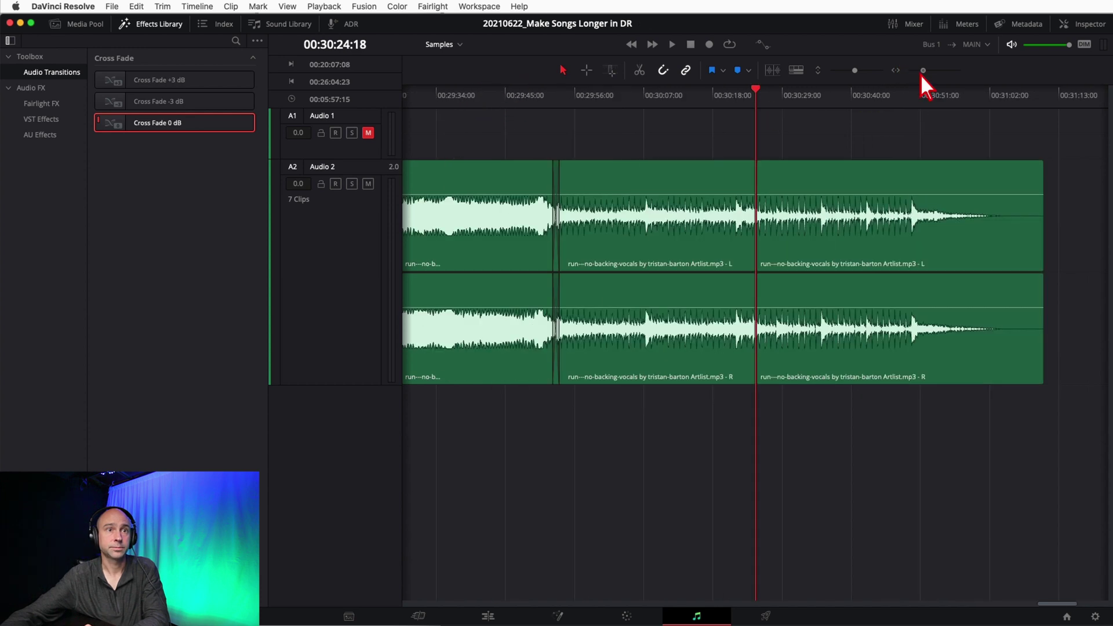
pyautogui.hotkey('shift', ']')
pyautogui.click(814, 189)
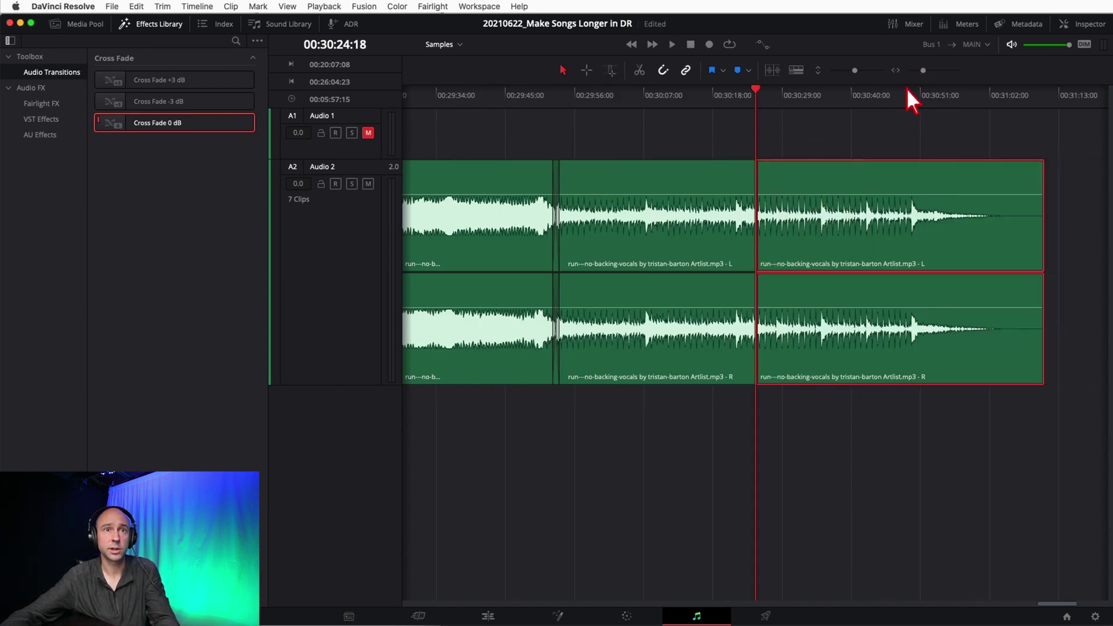
pyautogui.moveTo(922, 71); pyautogui.dragTo(927, 71)
pyautogui.click(659, 102)
pyautogui.press('space')
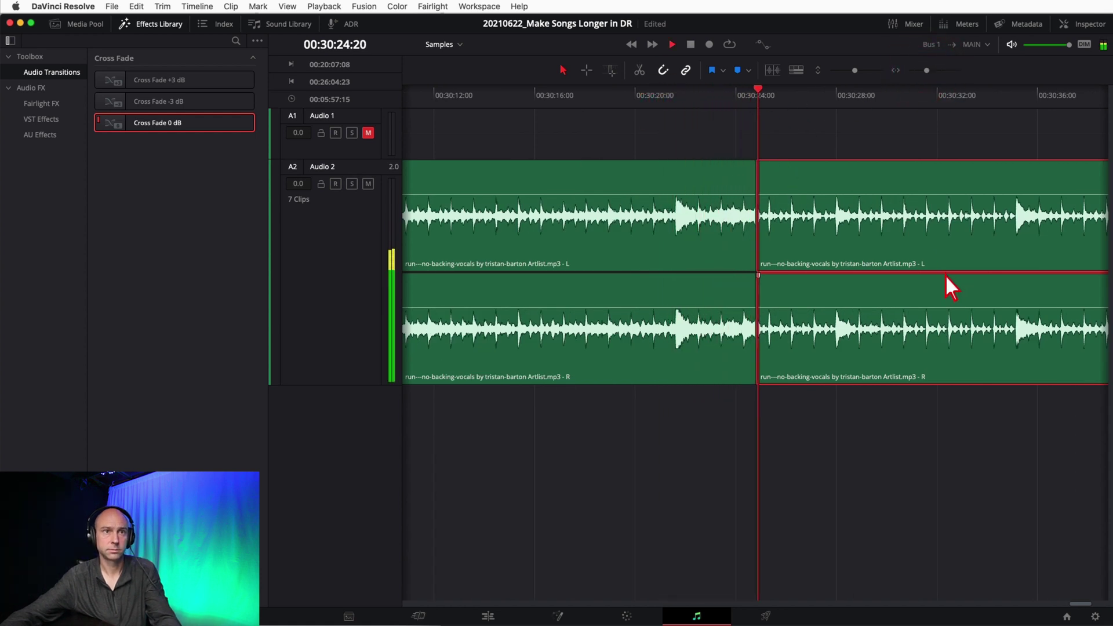
pyautogui.press('space')
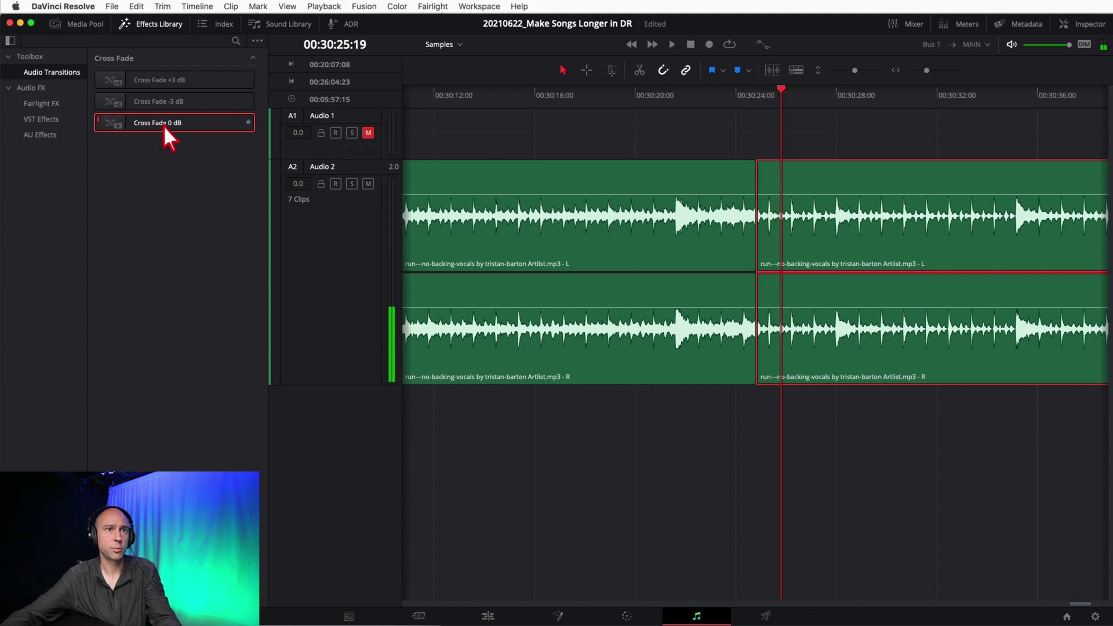
# Add a Cross Fade 0 dB centred on the outro's join, lengthen it to about 3 seconds, and play it from 00:30:20:10.
pyautogui.moveTo(749, 210); pyautogui.dragTo(756, 210)
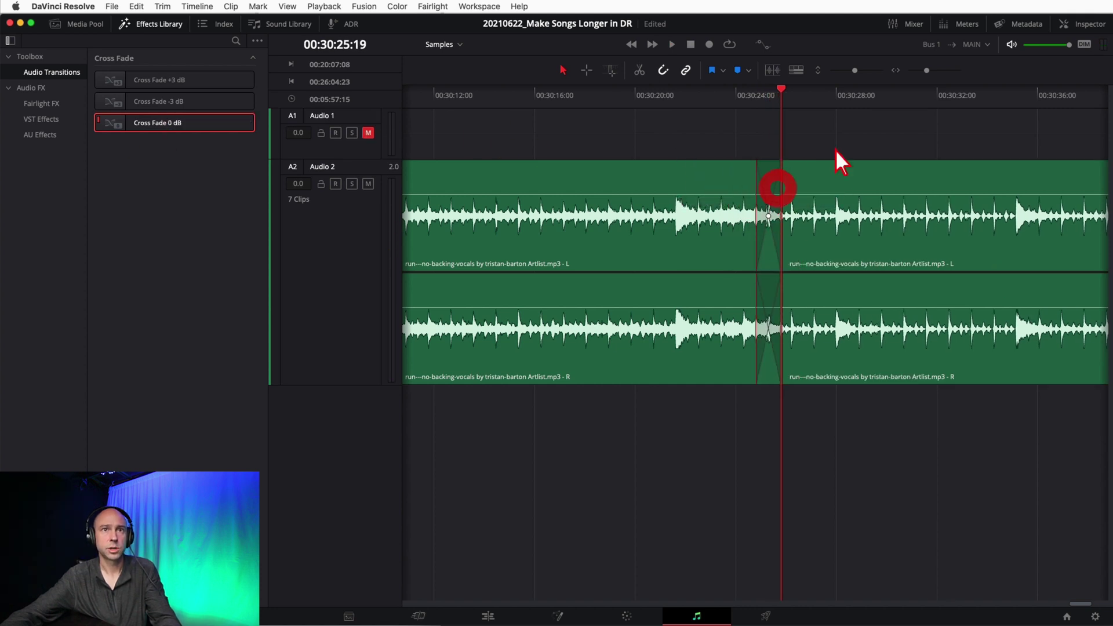
pyautogui.click(1079, 26)
pyautogui.moveTo(742, 194); pyautogui.dragTo(798, 189)
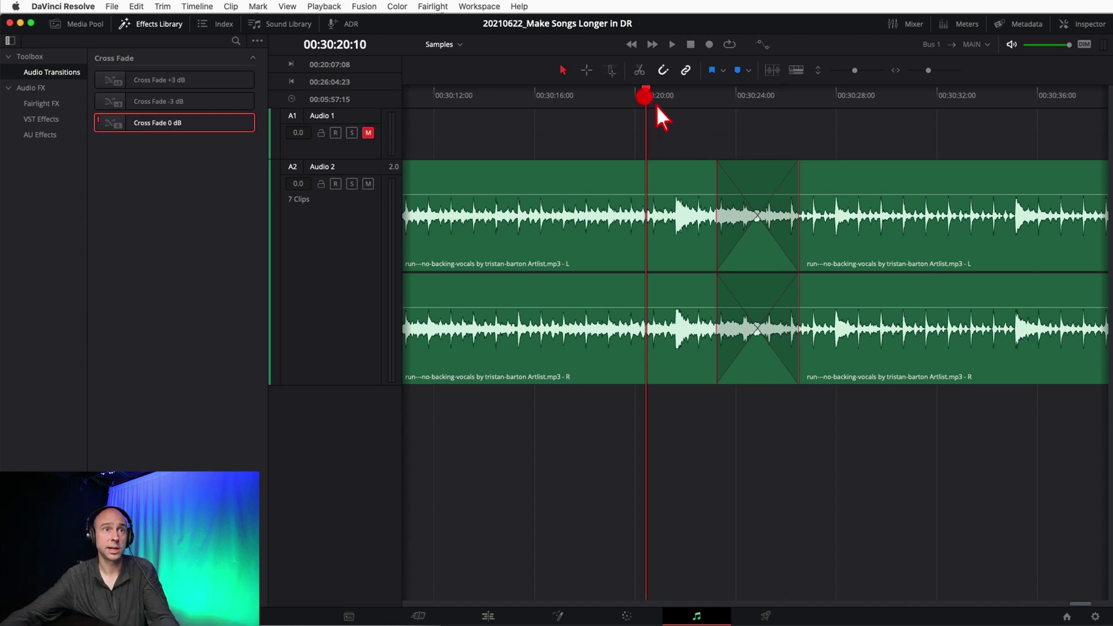
pyautogui.press('space')
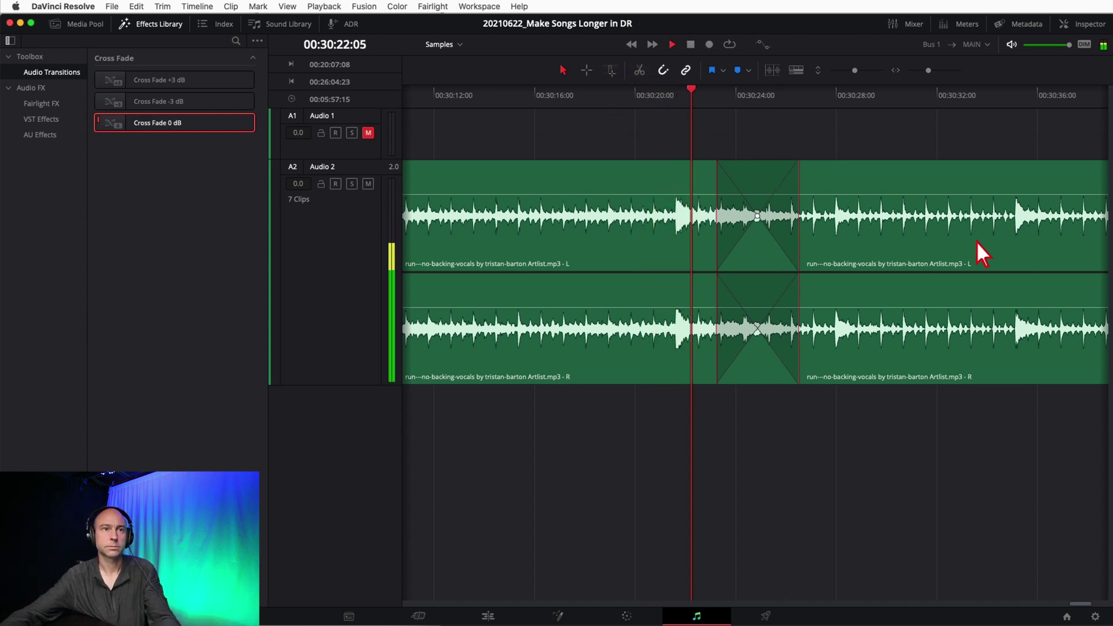